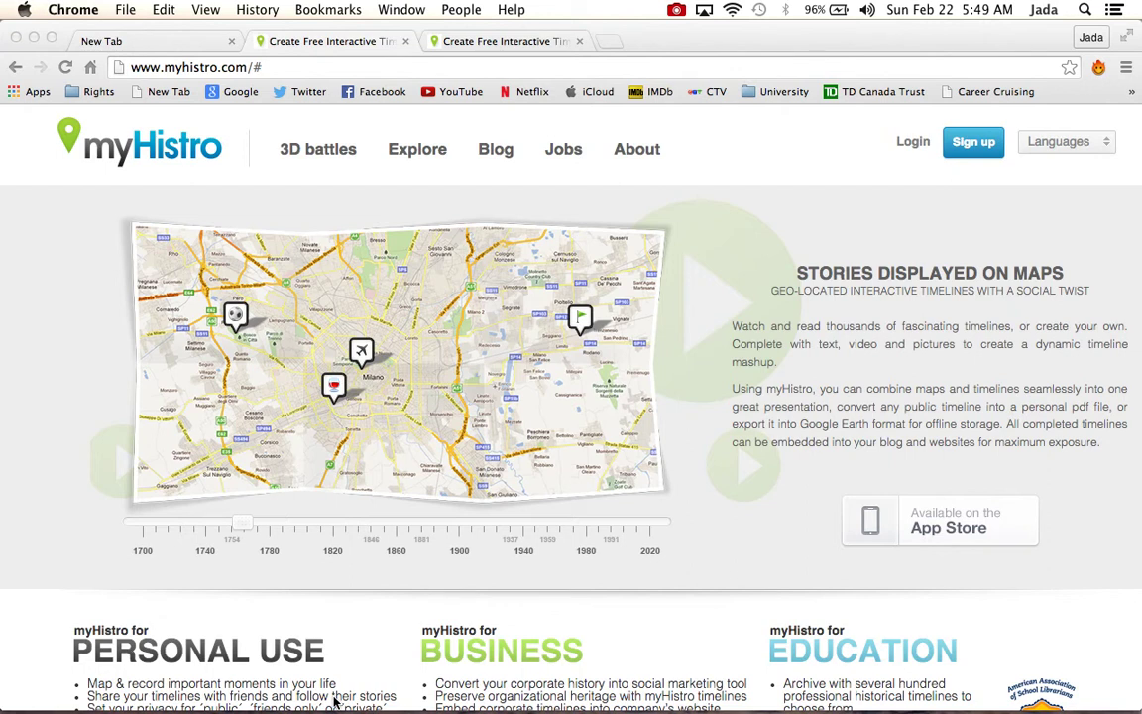
Search Google for "myhistro".
click(115, 41)
click(115, 41)
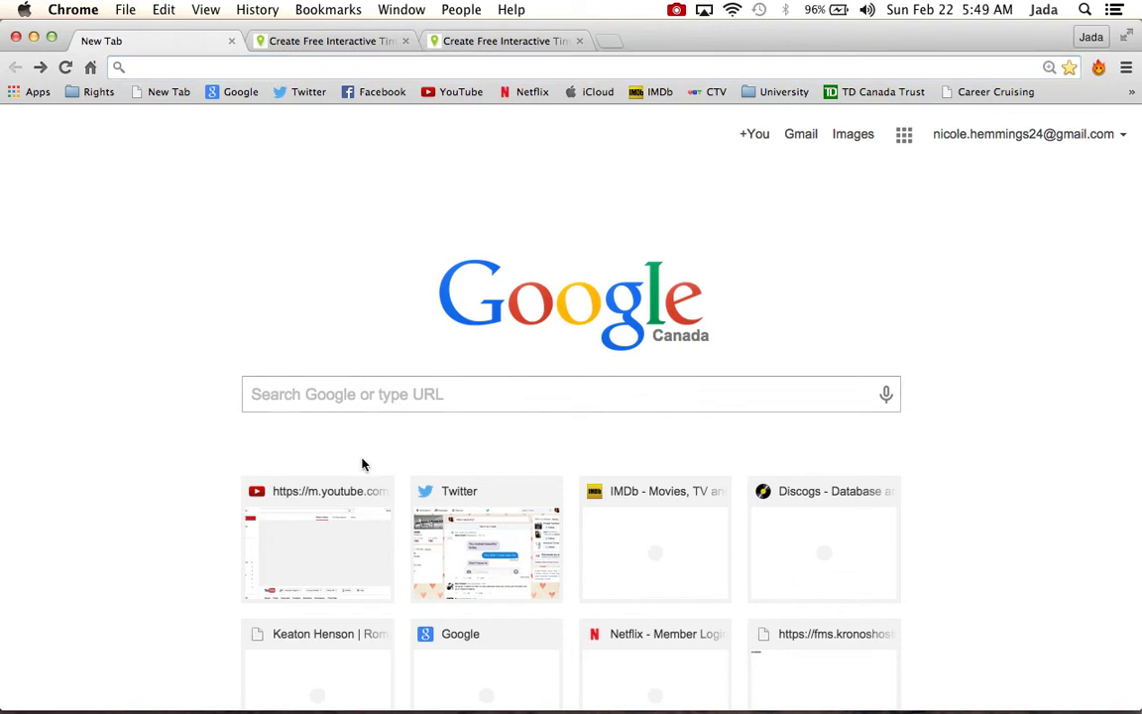
click(366, 401)
text(myhistro)
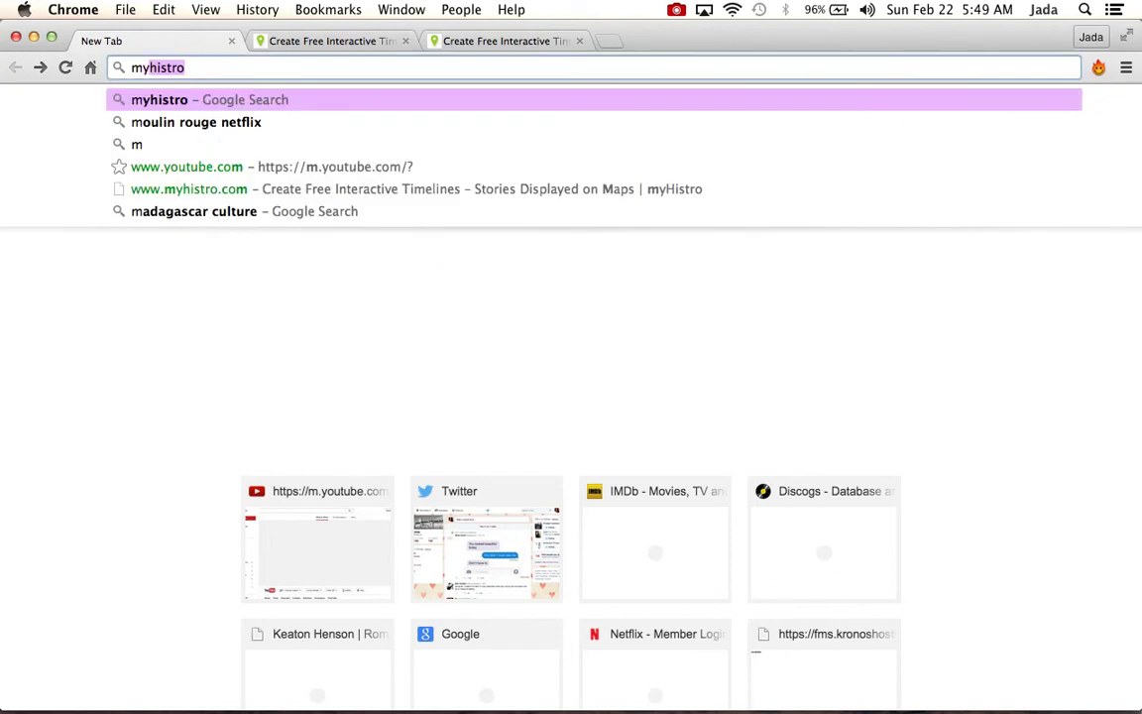
click(208, 100)
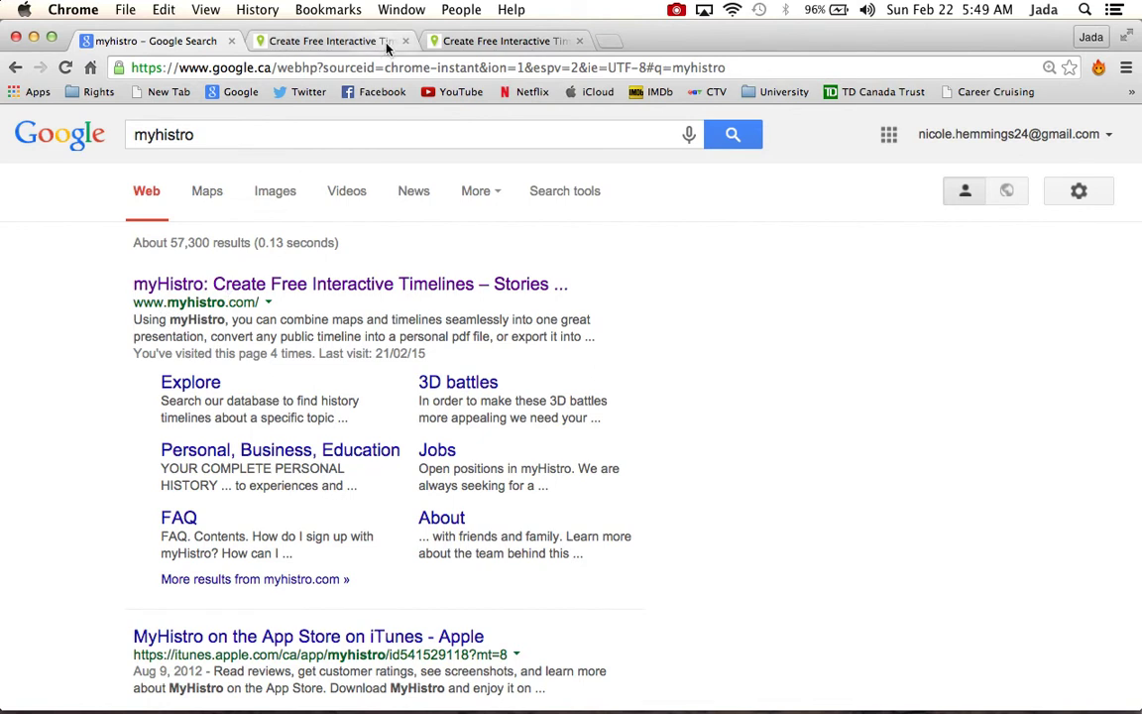
Open the sign-up form on the myHistro site, and log in to the existing account using the already filled-in login details.
click(331, 41)
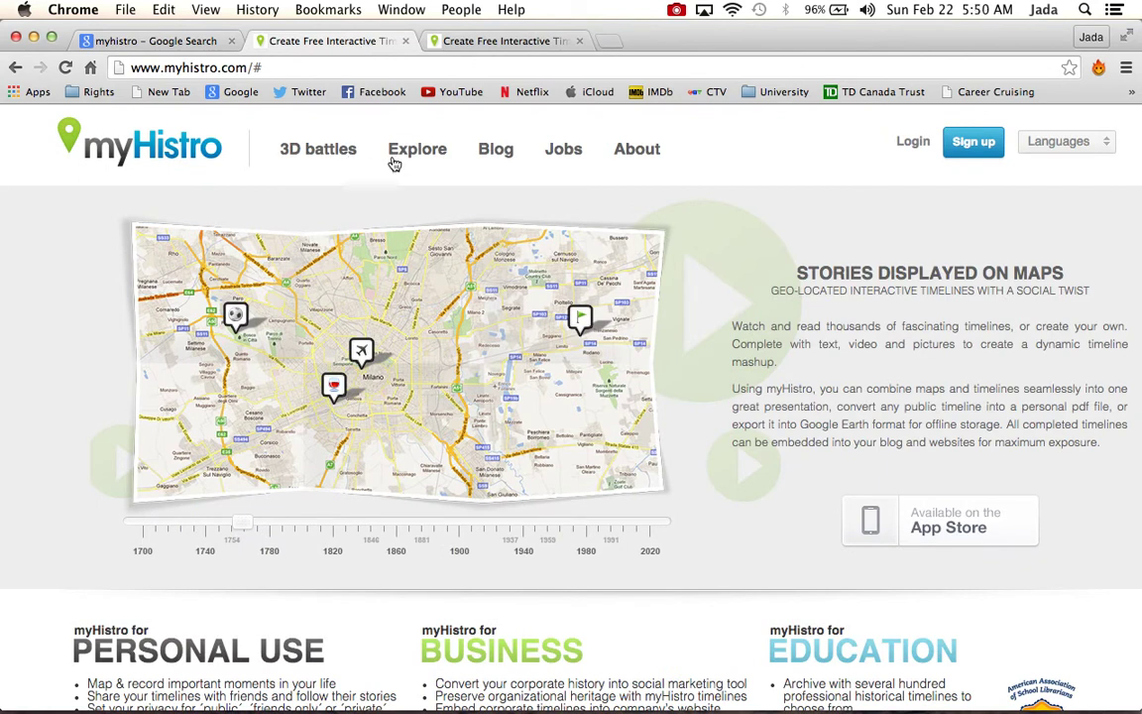
click(971, 147)
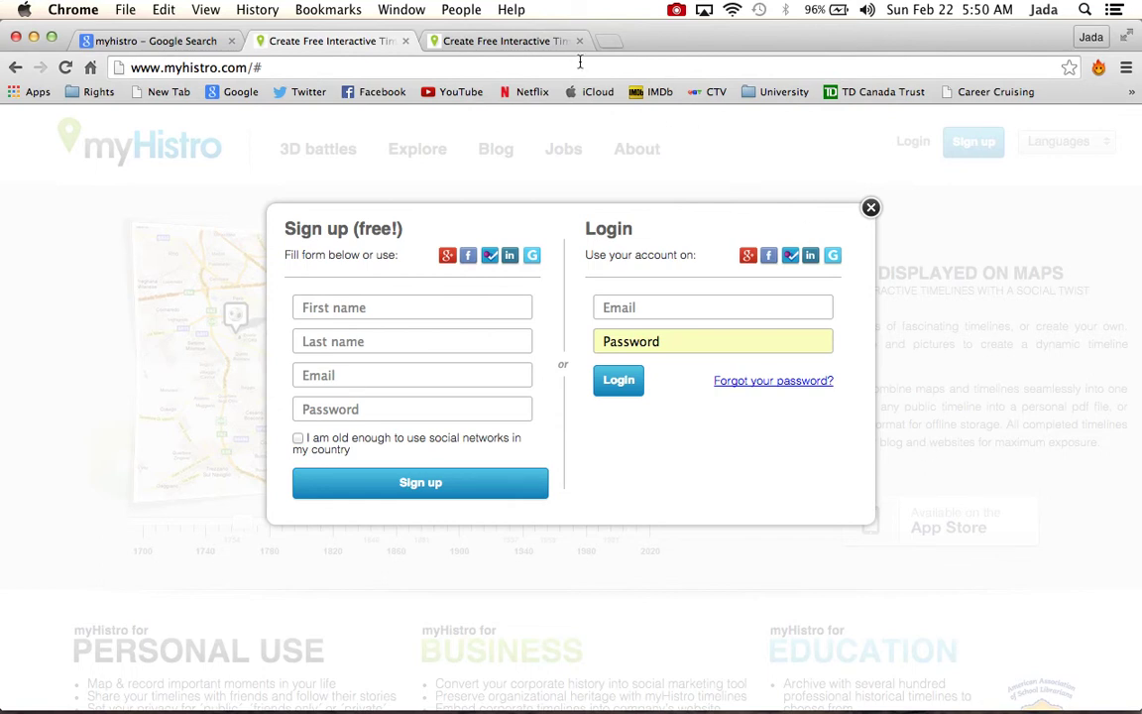
click(526, 43)
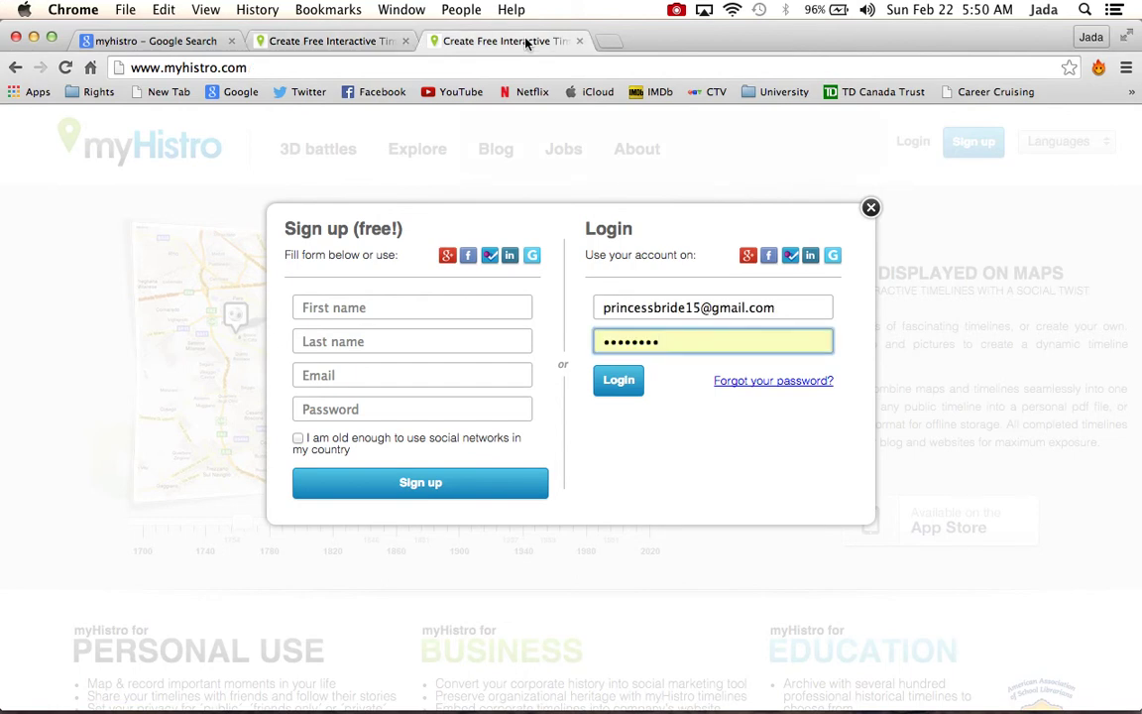
click(627, 395)
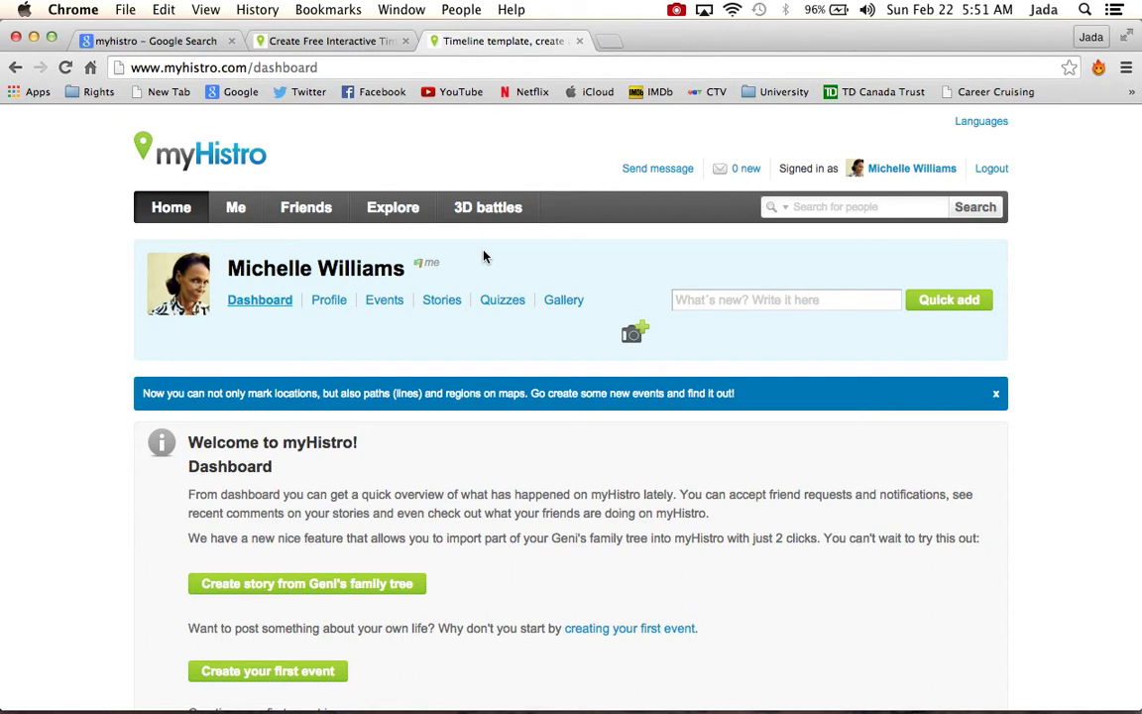
Open the account's profile for editing, review its basic, additional and Facebook sections, and update the profile.
mouse_move(502, 300)
click(329, 301)
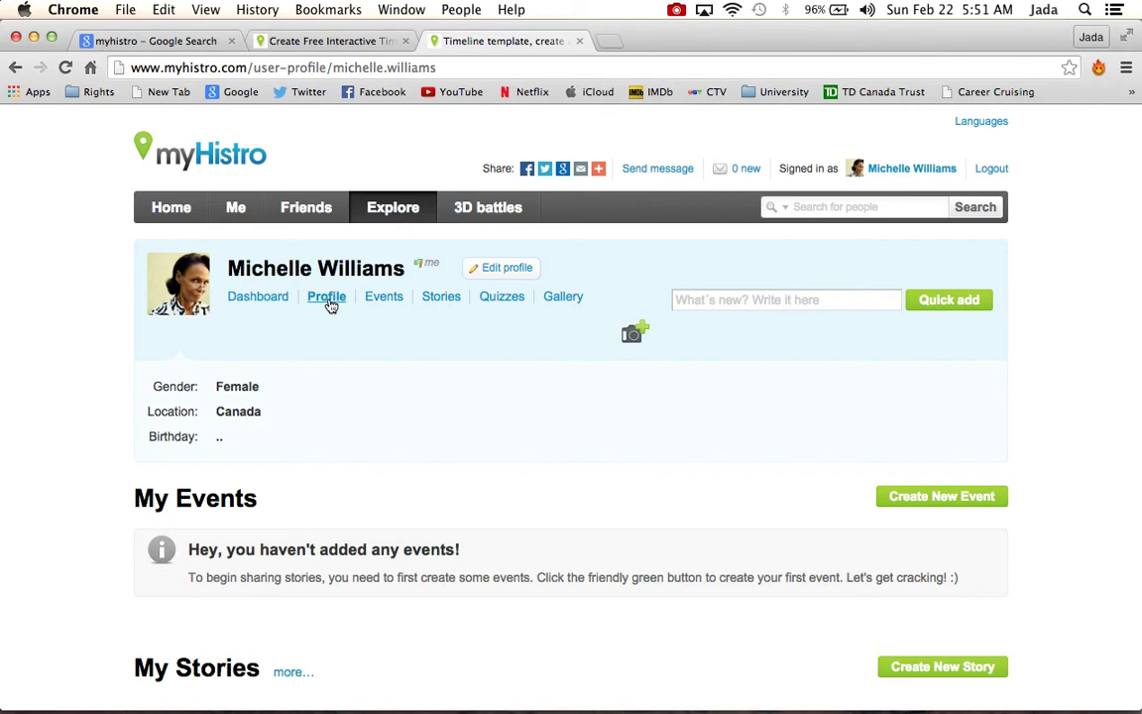
click(529, 271)
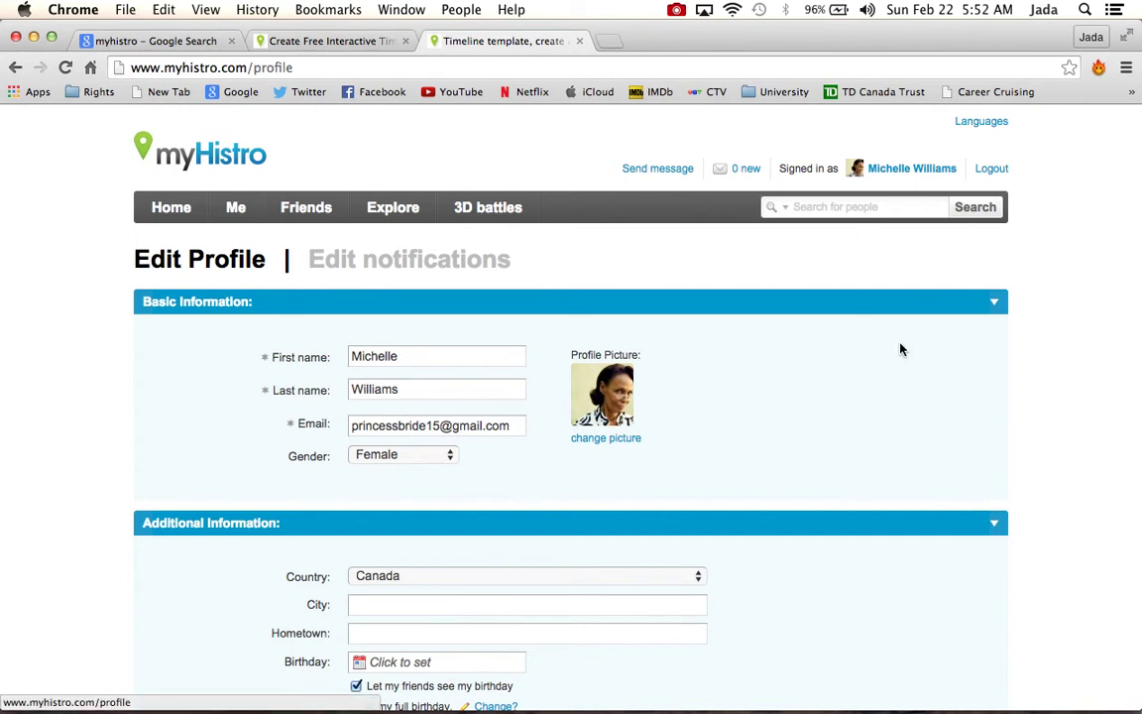
scroll(900, 321, down, 2)
scroll(902, 322, down, 1)
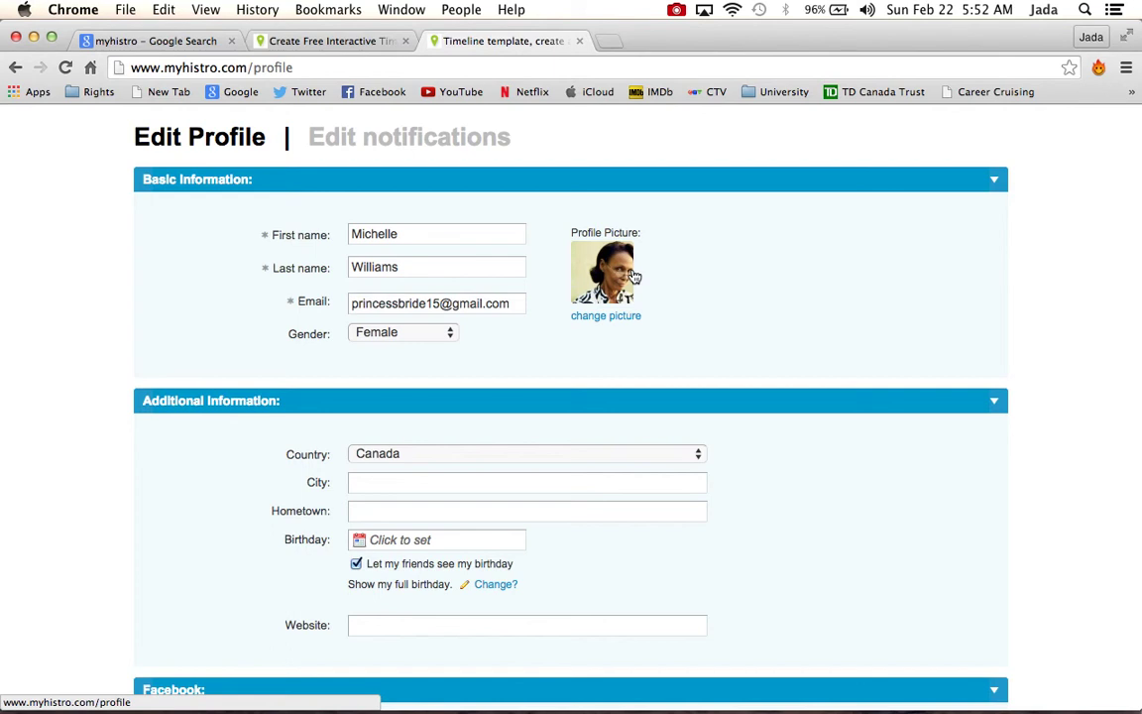
scroll(632, 273, down, 5)
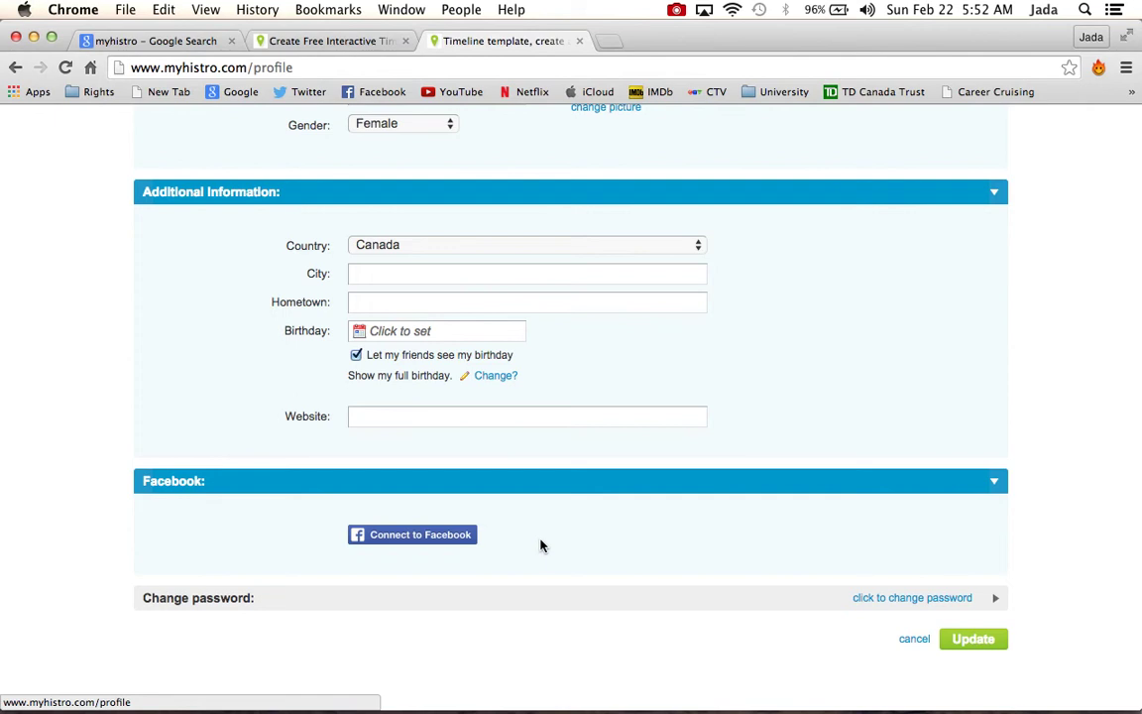
click(992, 642)
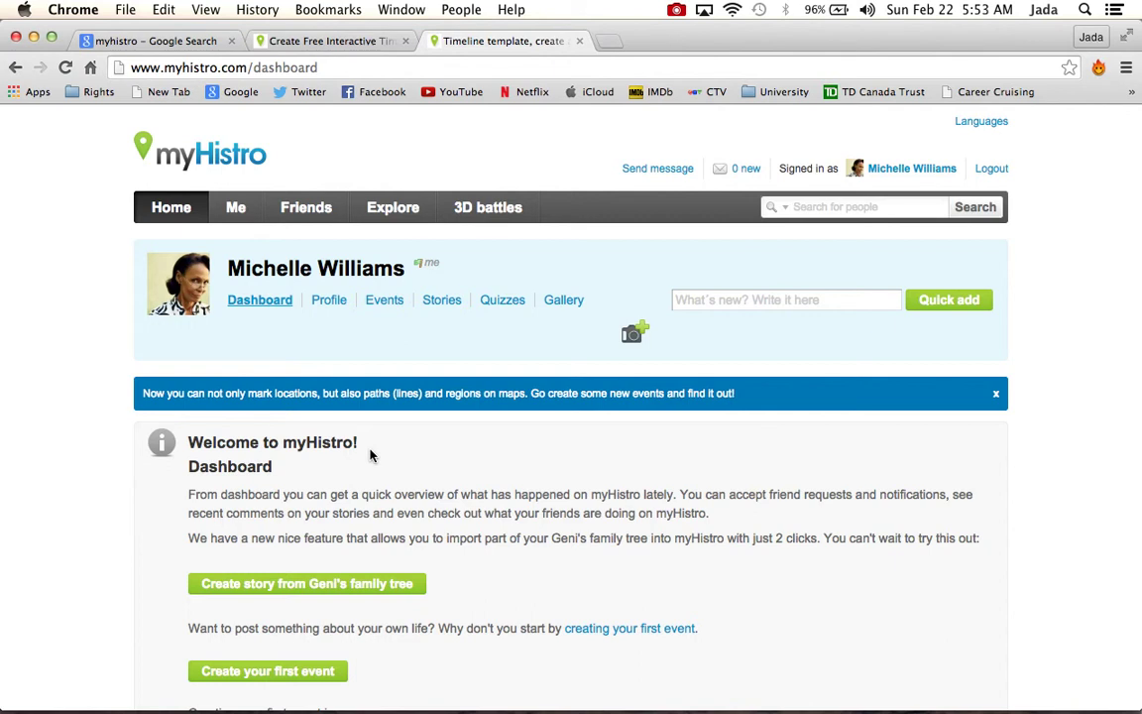
Create a new story named "Example 1" with the one-line description "Information" and proceed to its events section.
mouse_move(439, 307)
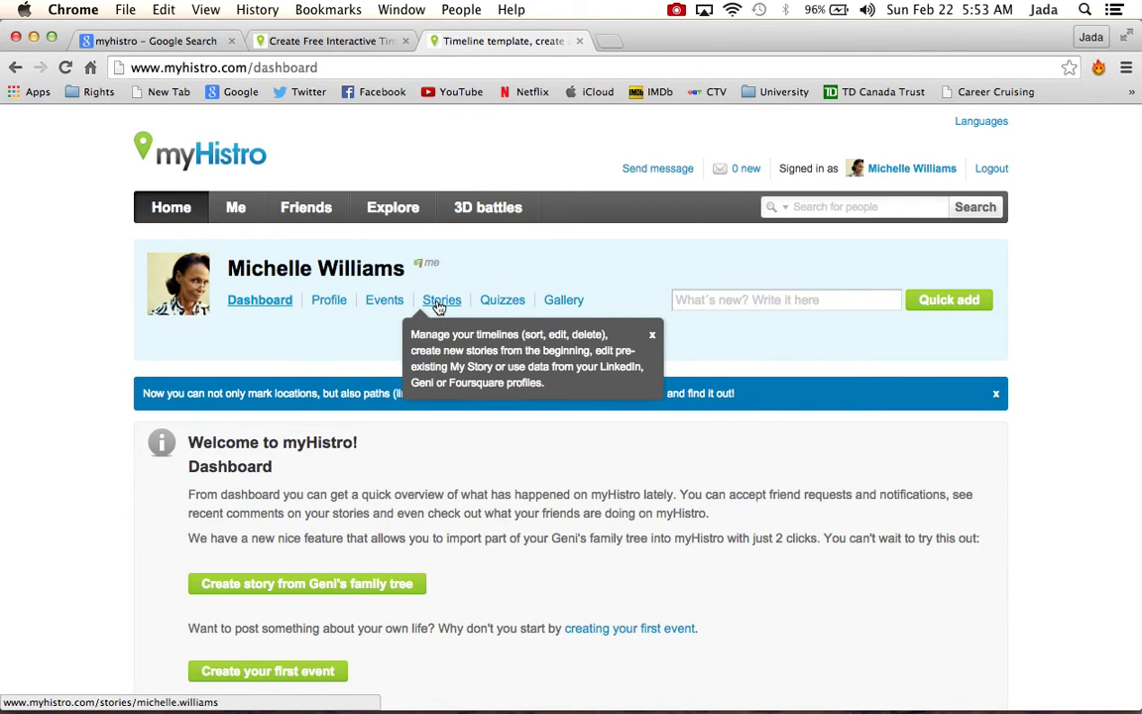
click(440, 303)
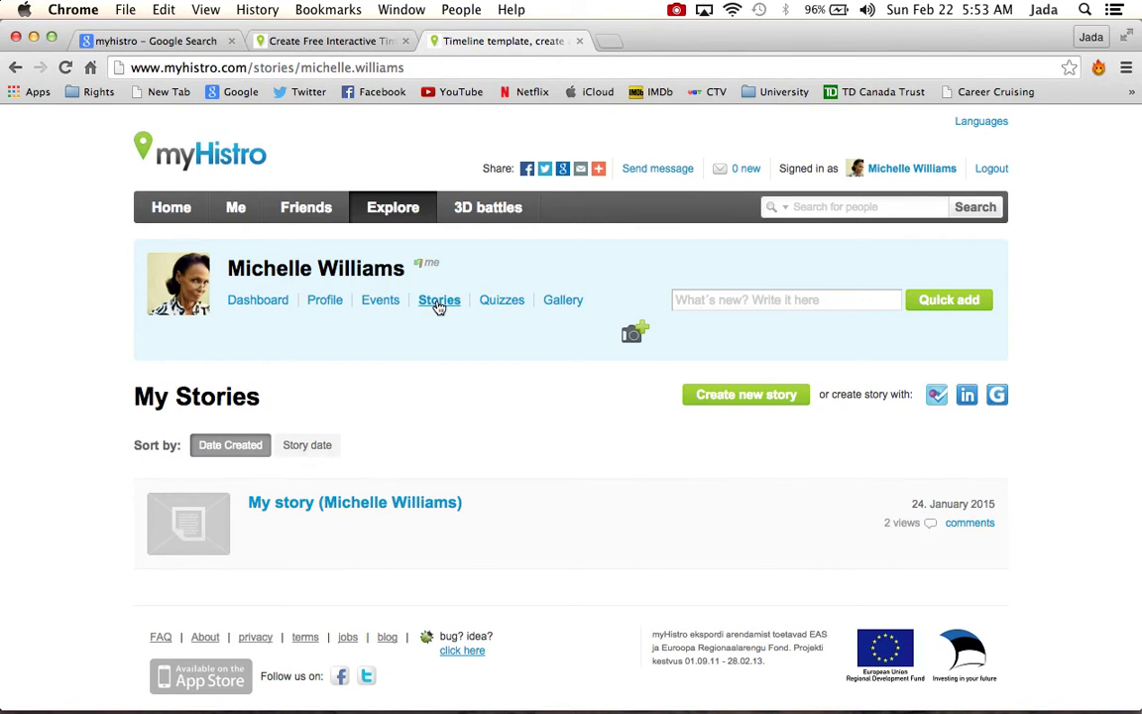
mouse_move(369, 516)
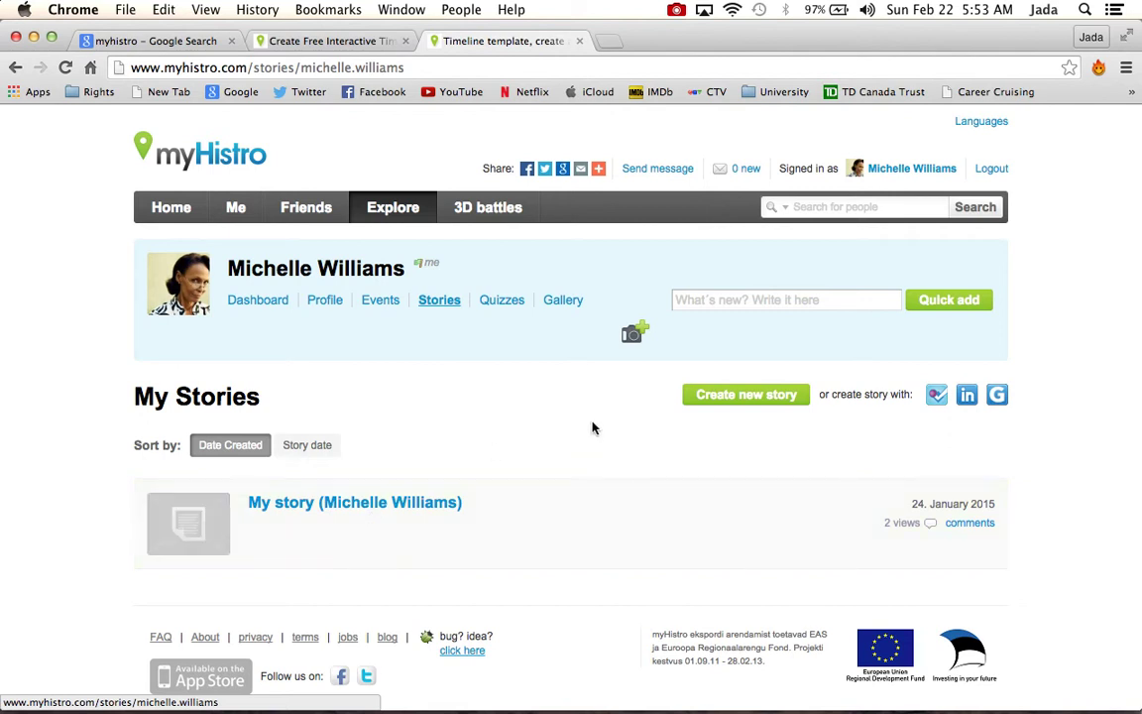
click(724, 396)
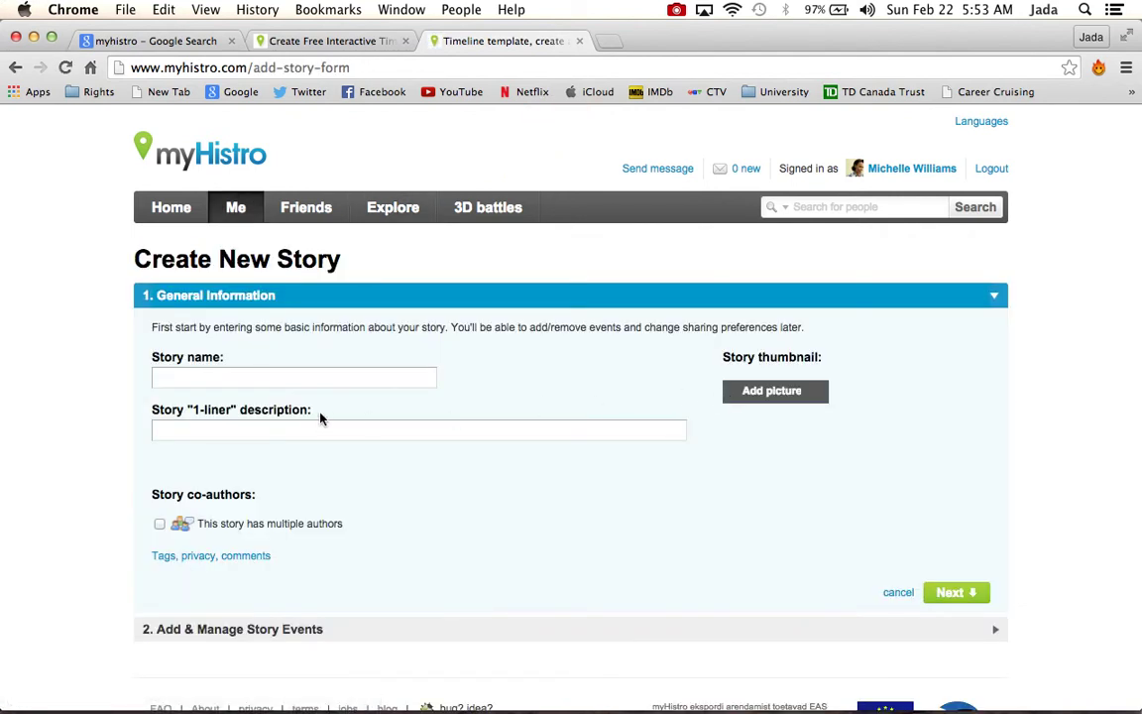
click(312, 381)
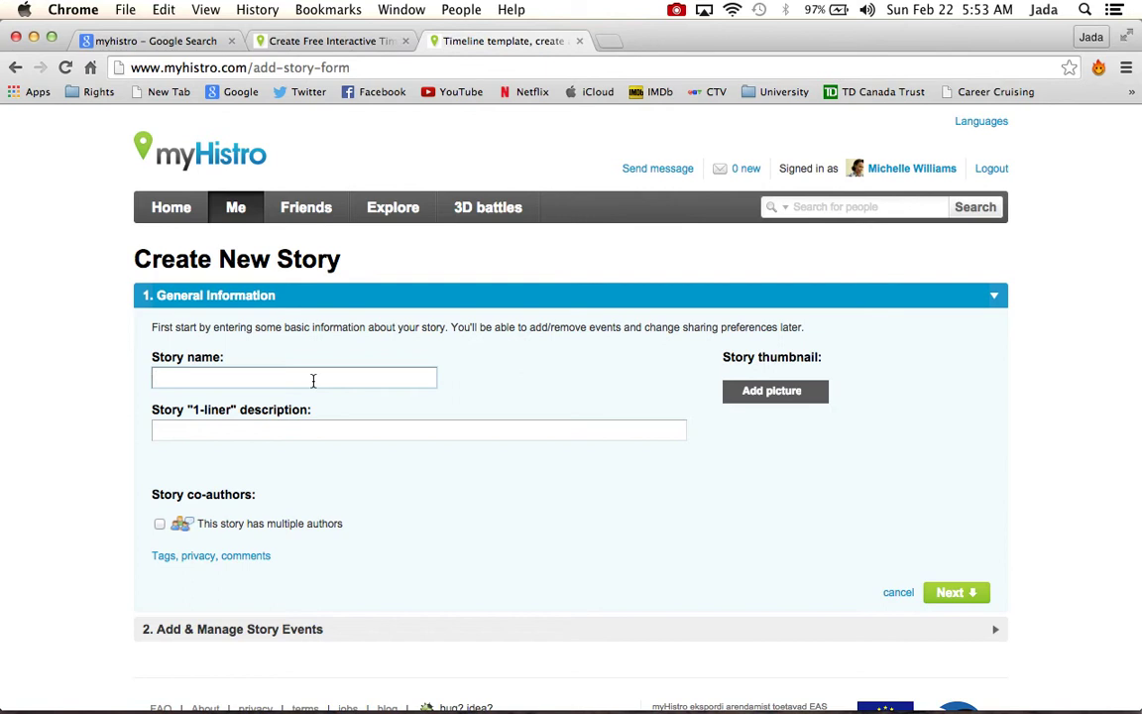
text(Example 1)
click(299, 434)
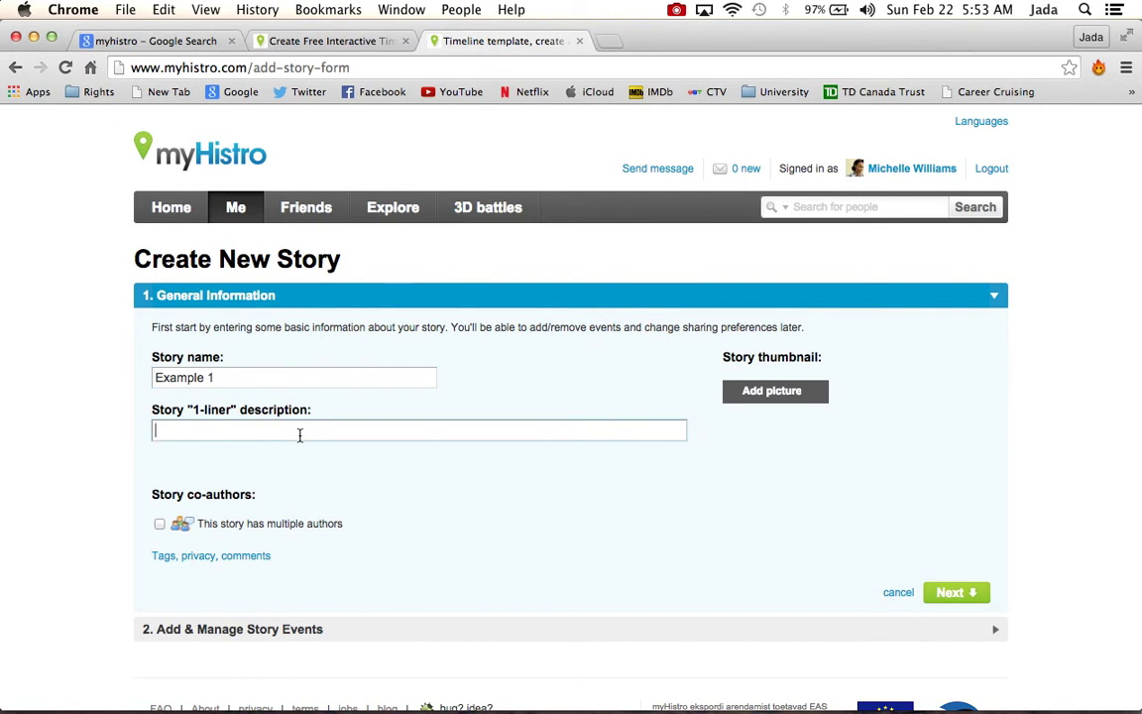
text(Information)
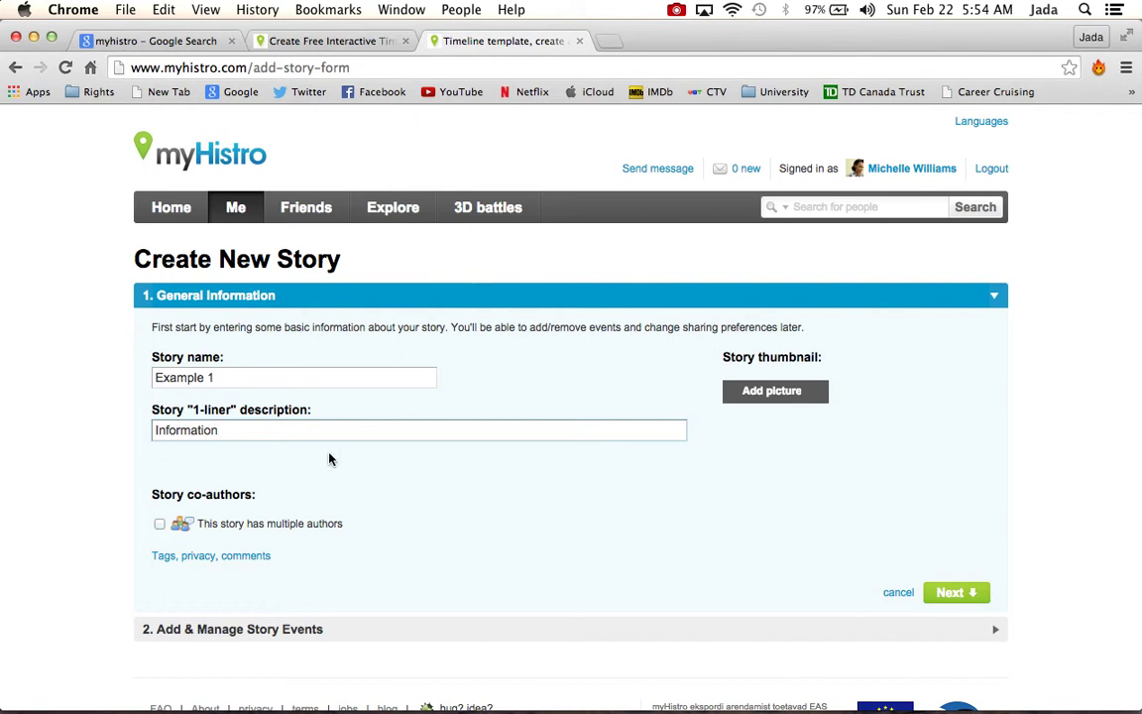
click(954, 594)
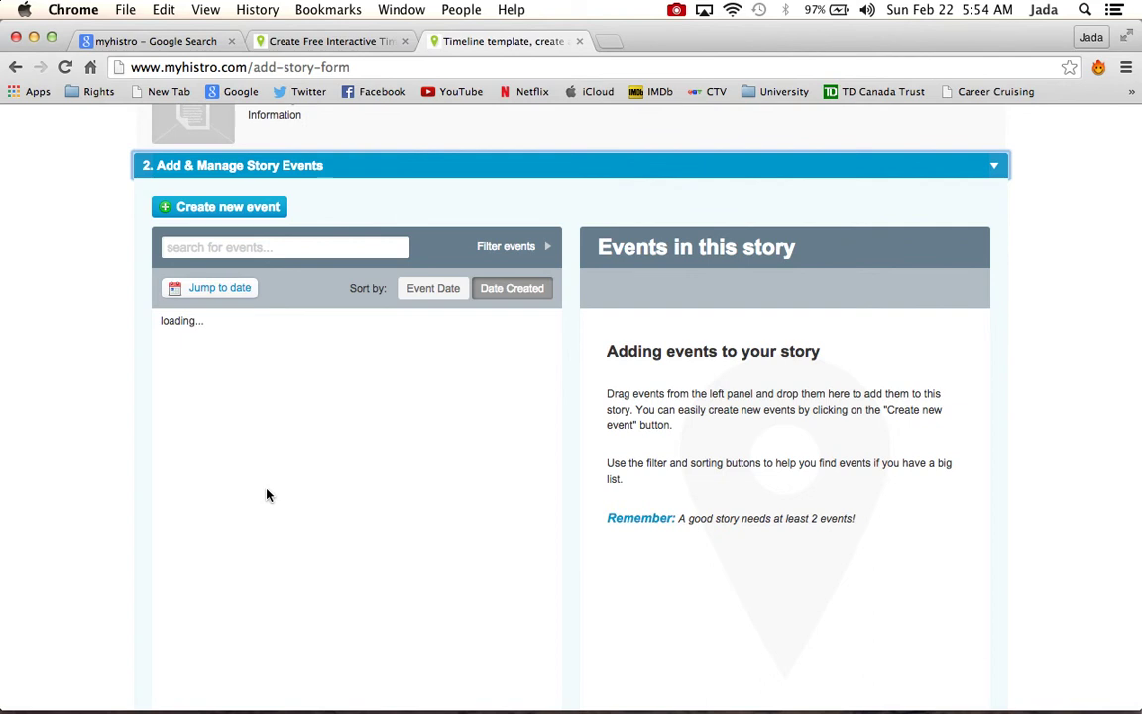
Start a new event for the story and locate it on the map at "george Brown Lakeshore toronto", zoomed to street level.
click(227, 208)
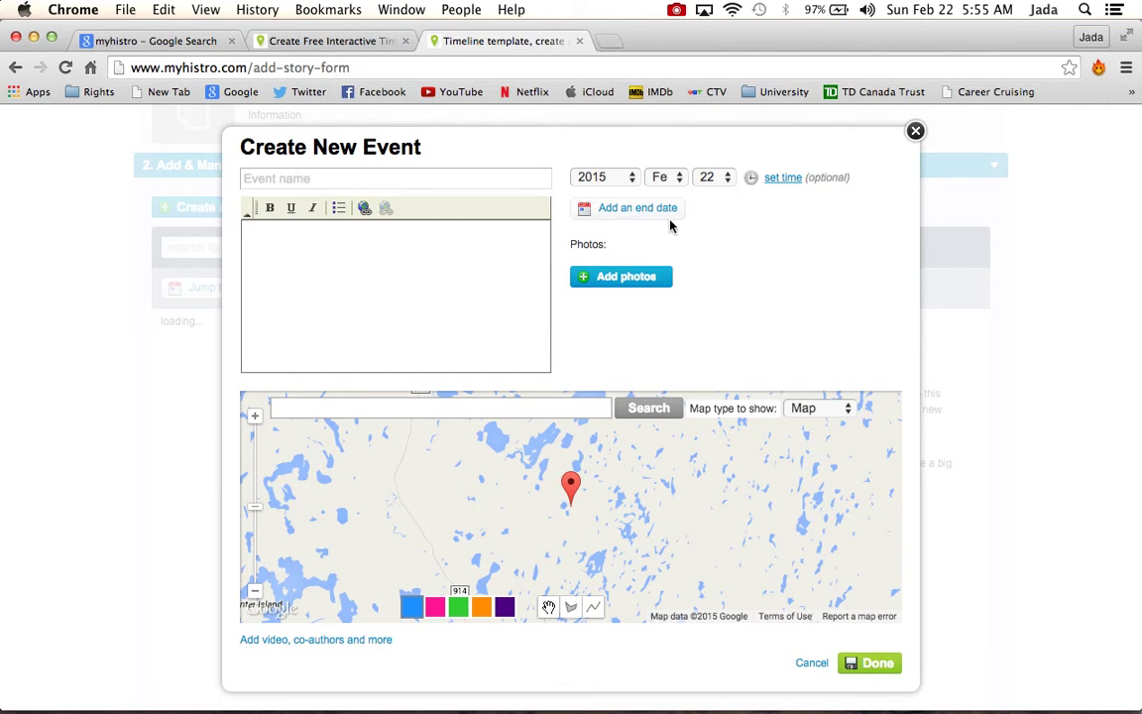
click(513, 406)
text(gea)
key(BackSpace)
text(orge Brown Lakeshore)
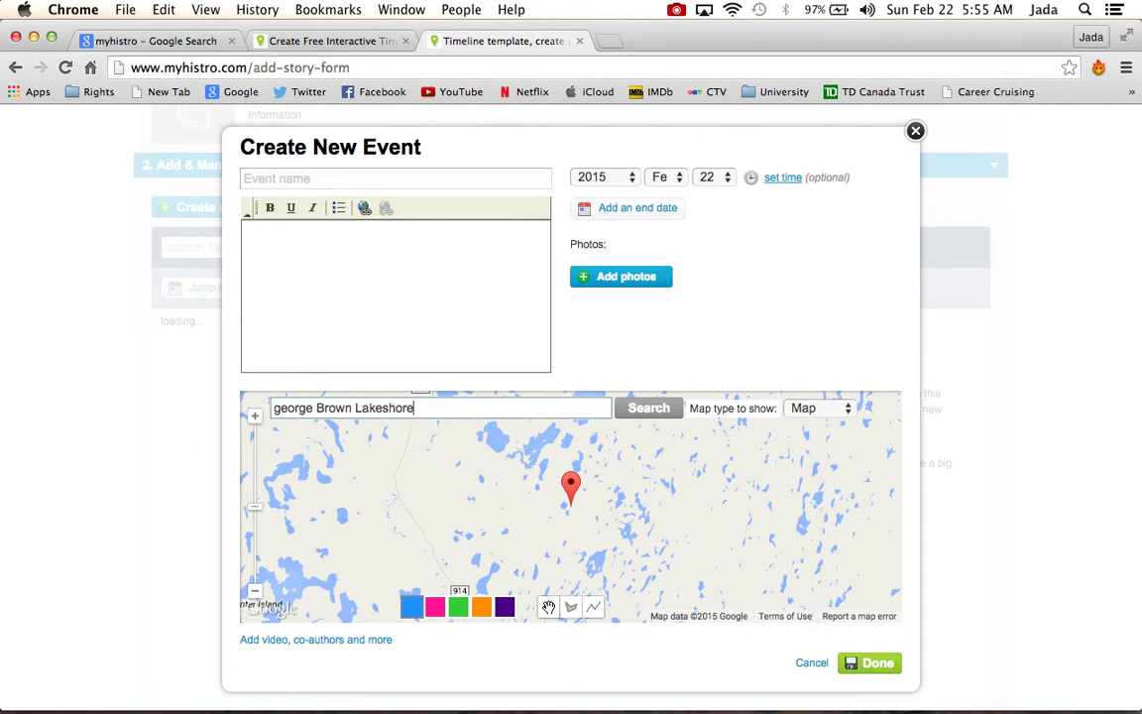
text( toronot)
key(BackSpace)
key(BackSpace)
text(to)
click(649, 410)
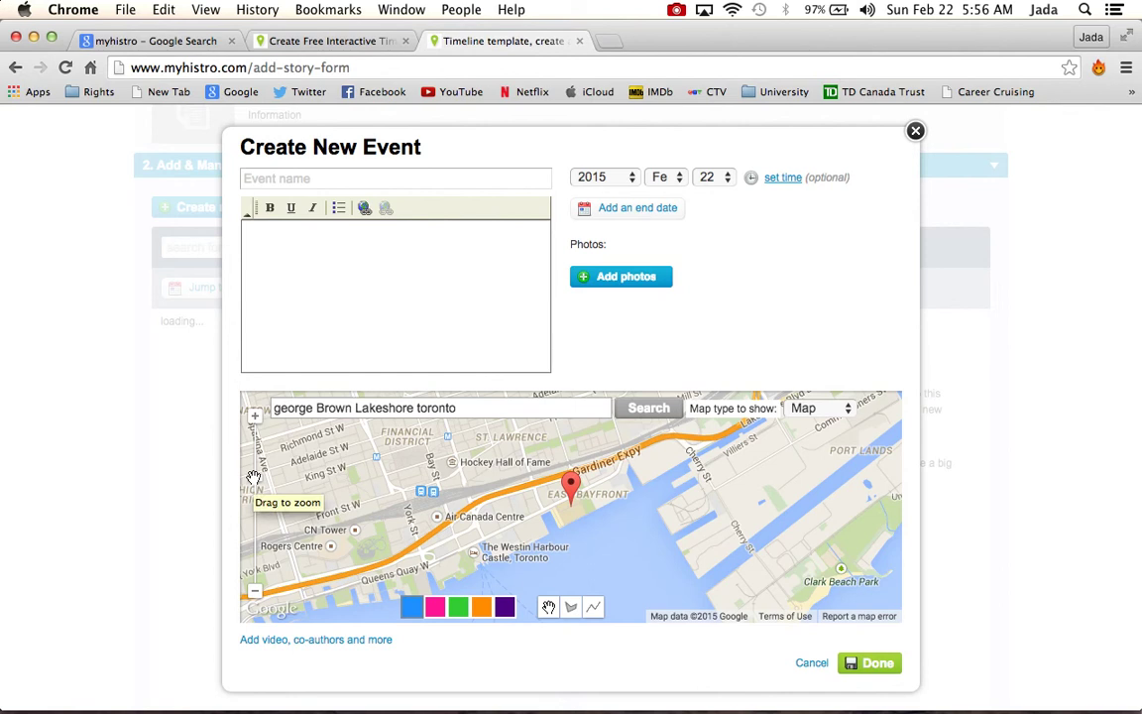
drag(254, 476, 256, 450)
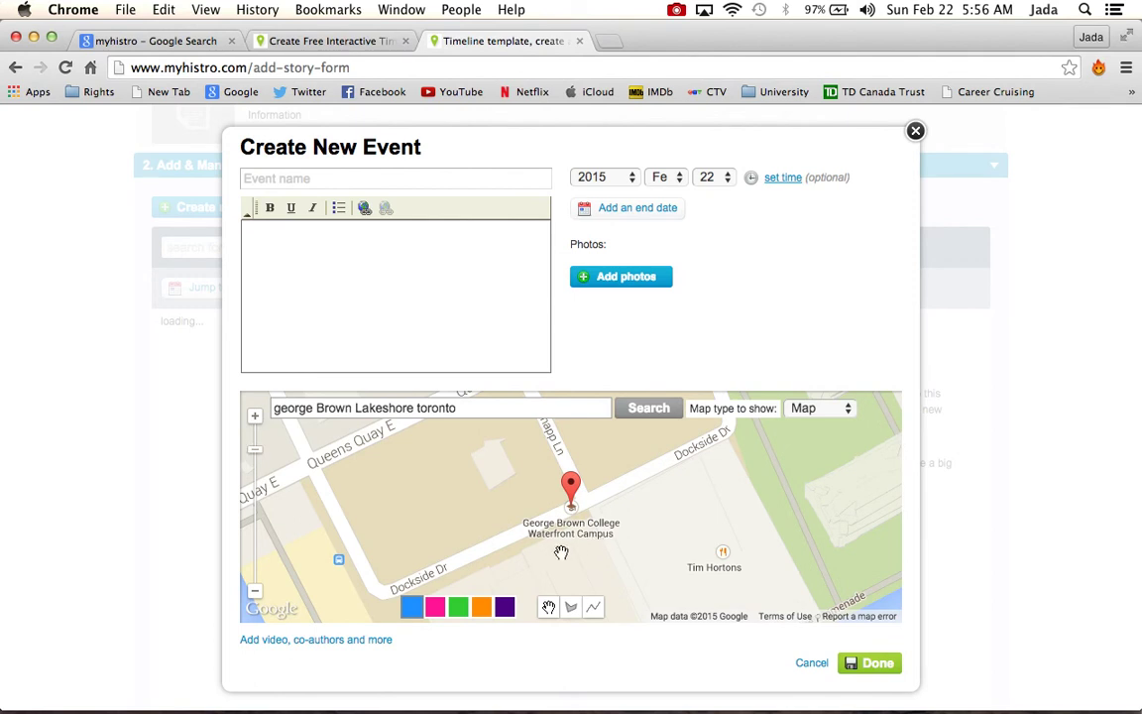
Show the event's video, co-author and event type options, and save the event to the story.
click(278, 642)
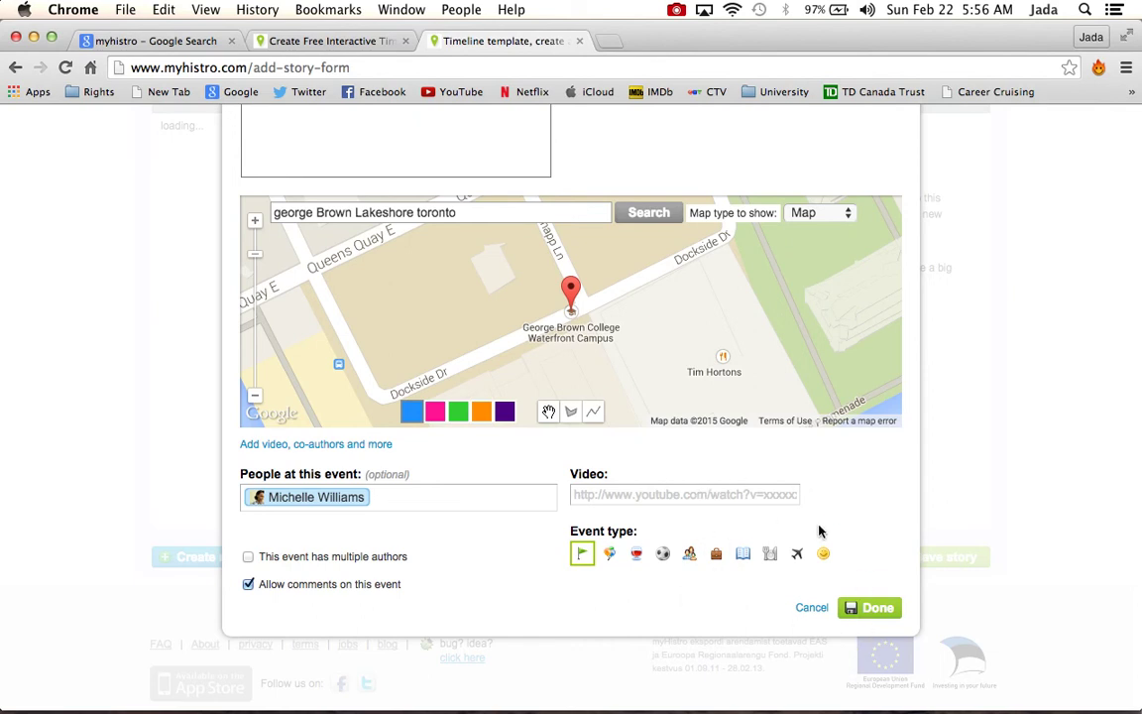
click(874, 606)
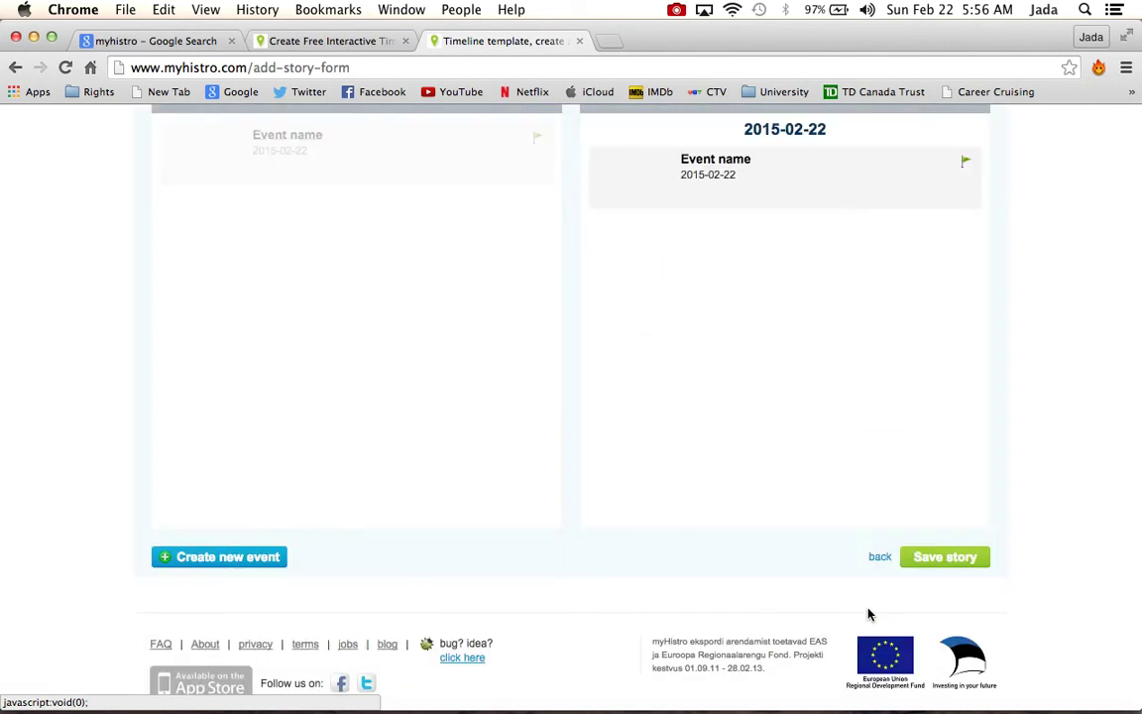
right_click(837, 230)
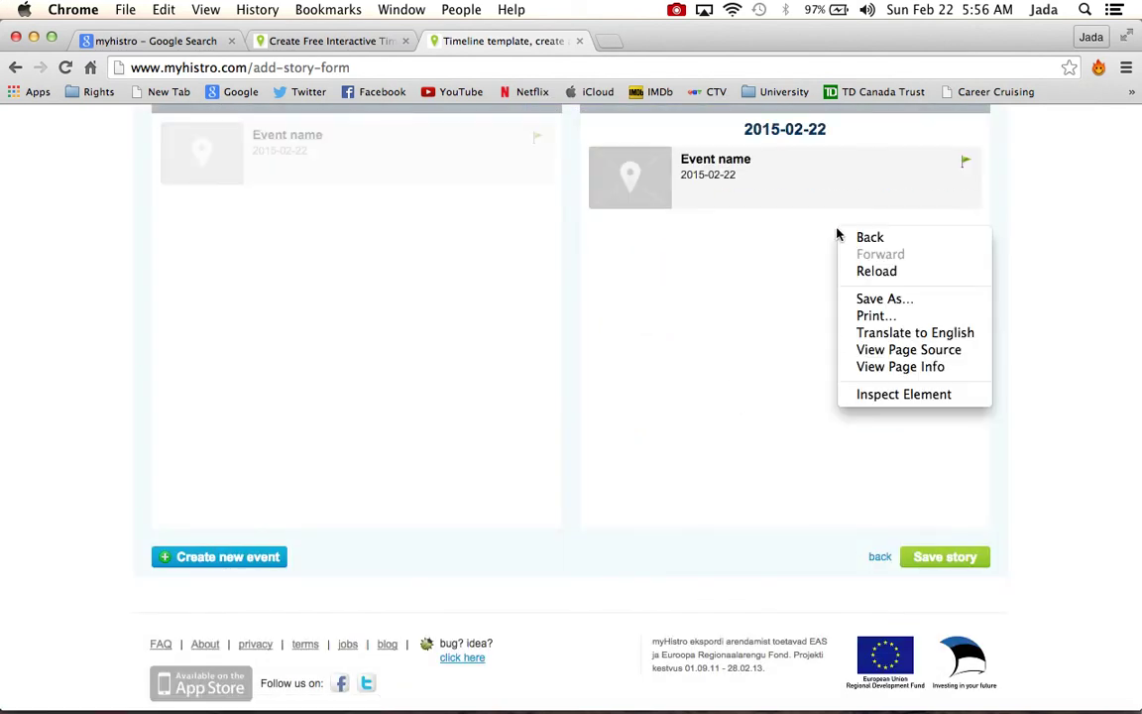
click(749, 288)
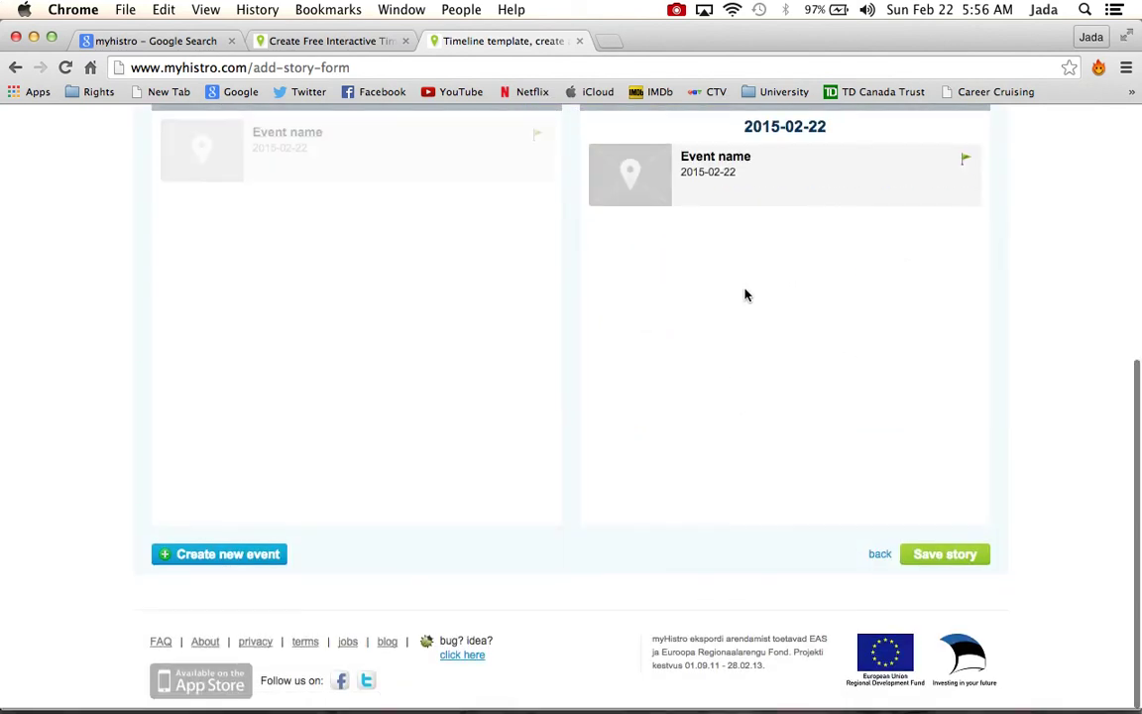
scroll(746, 293, up, 3)
scroll(745, 292, up, 3)
right_click(745, 293)
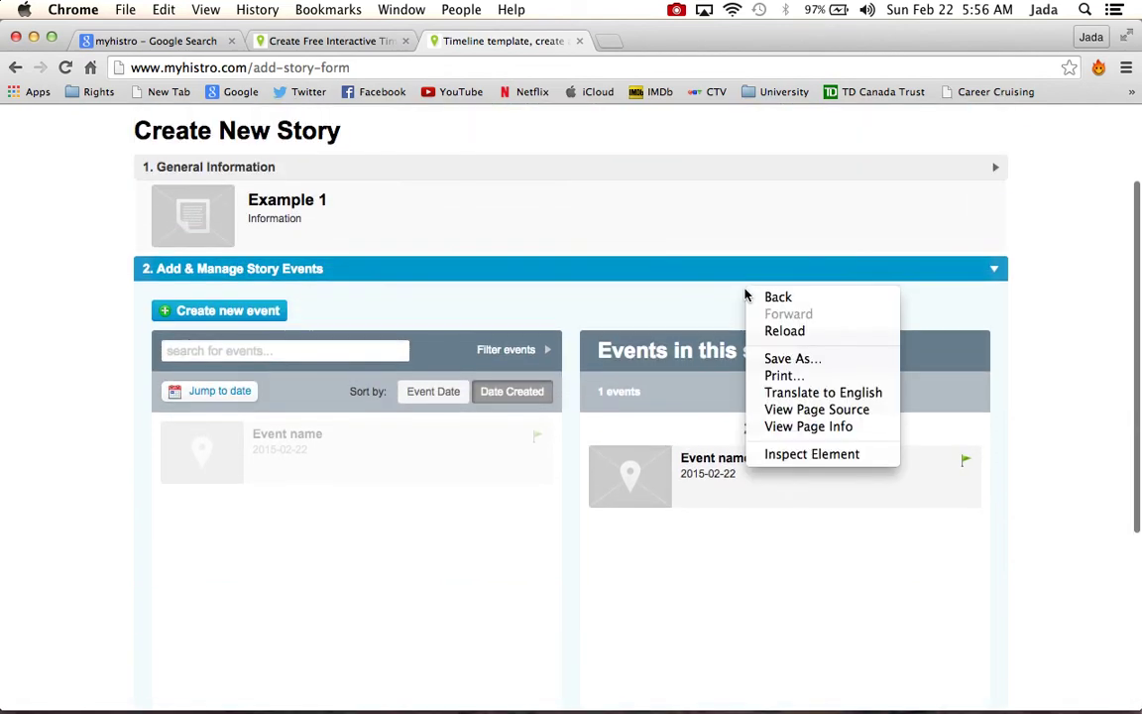
click(735, 550)
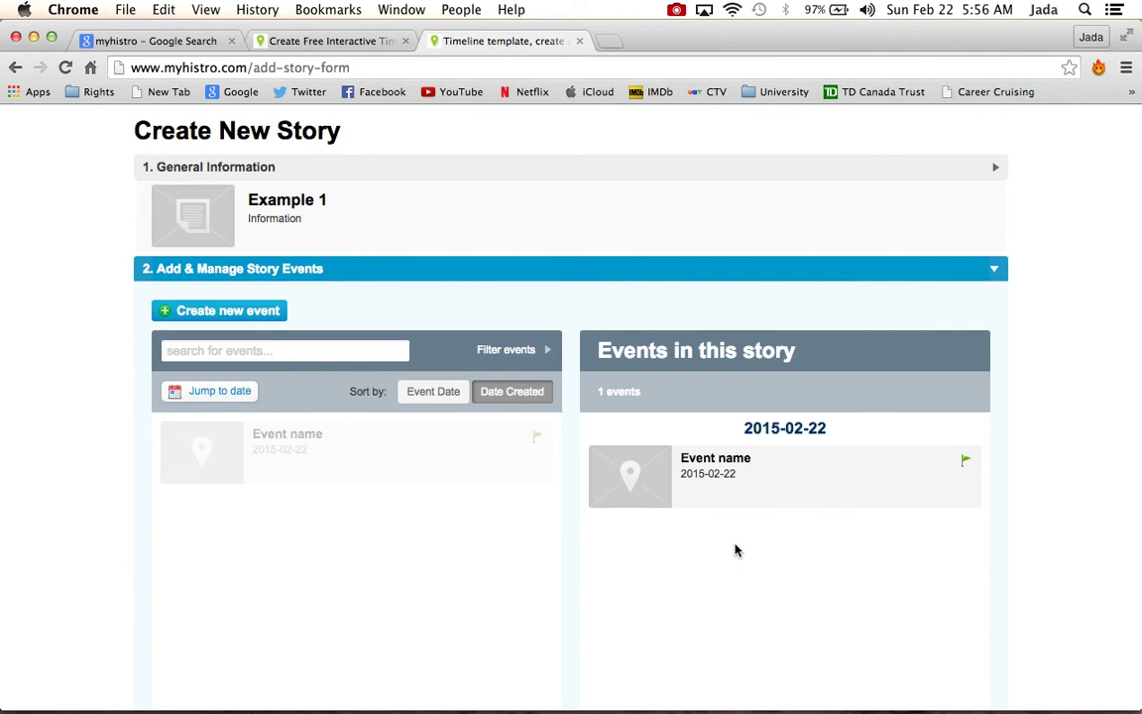
mouse_move(714, 489)
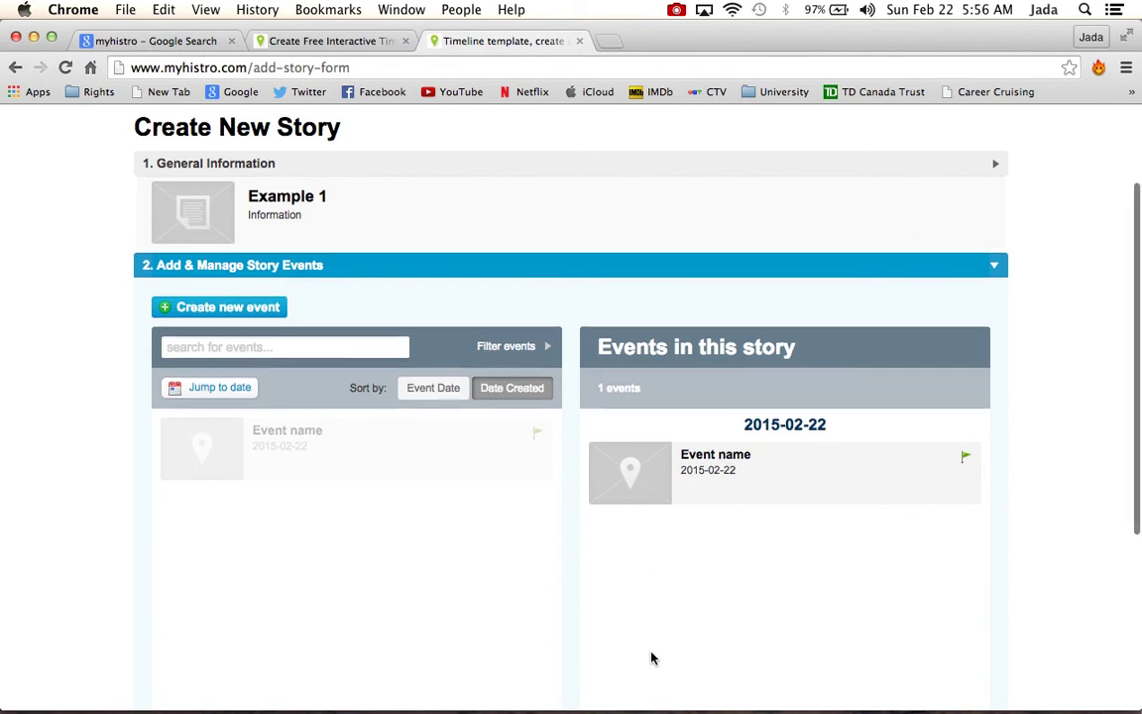
Save the story "Example 1" and look over its timeline, map and editing options on the story page.
scroll(652, 658, down, 5)
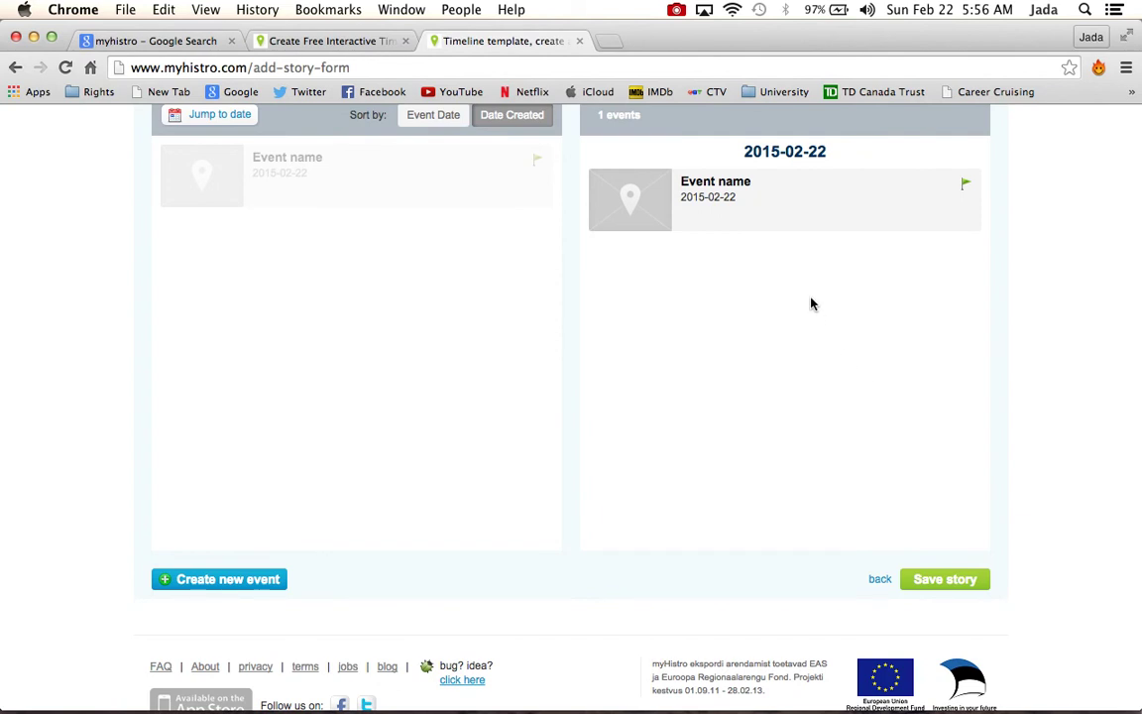
click(925, 582)
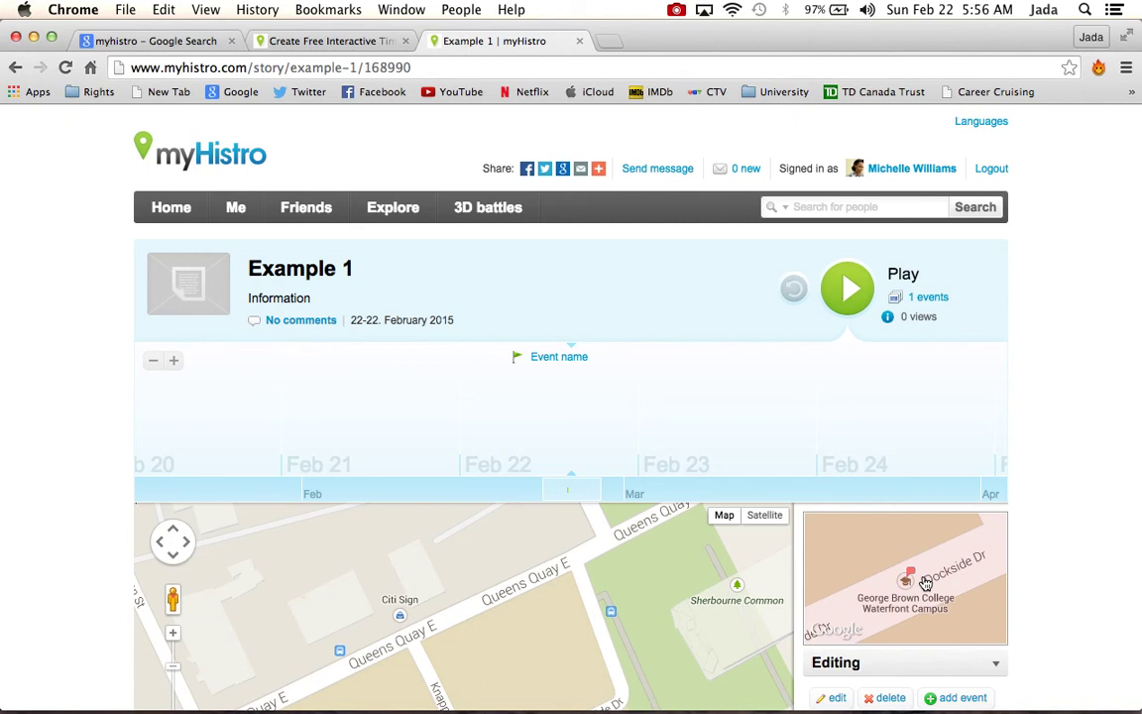
scroll(920, 623, down, 1)
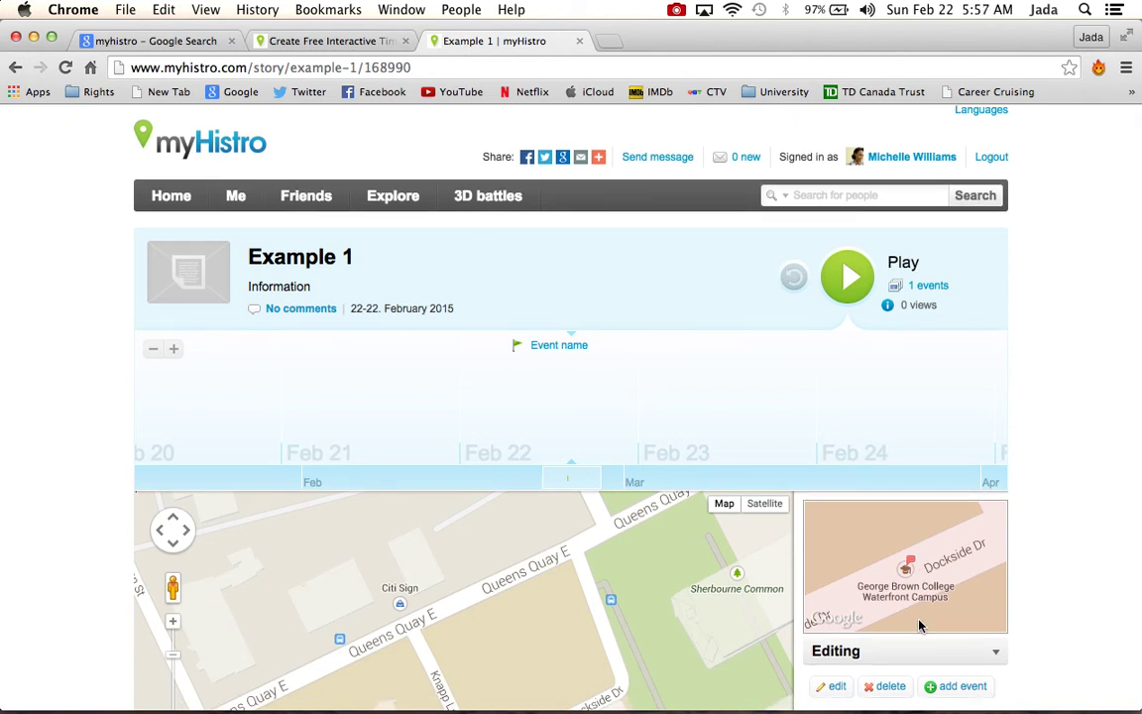
scroll(920, 615, down, 3)
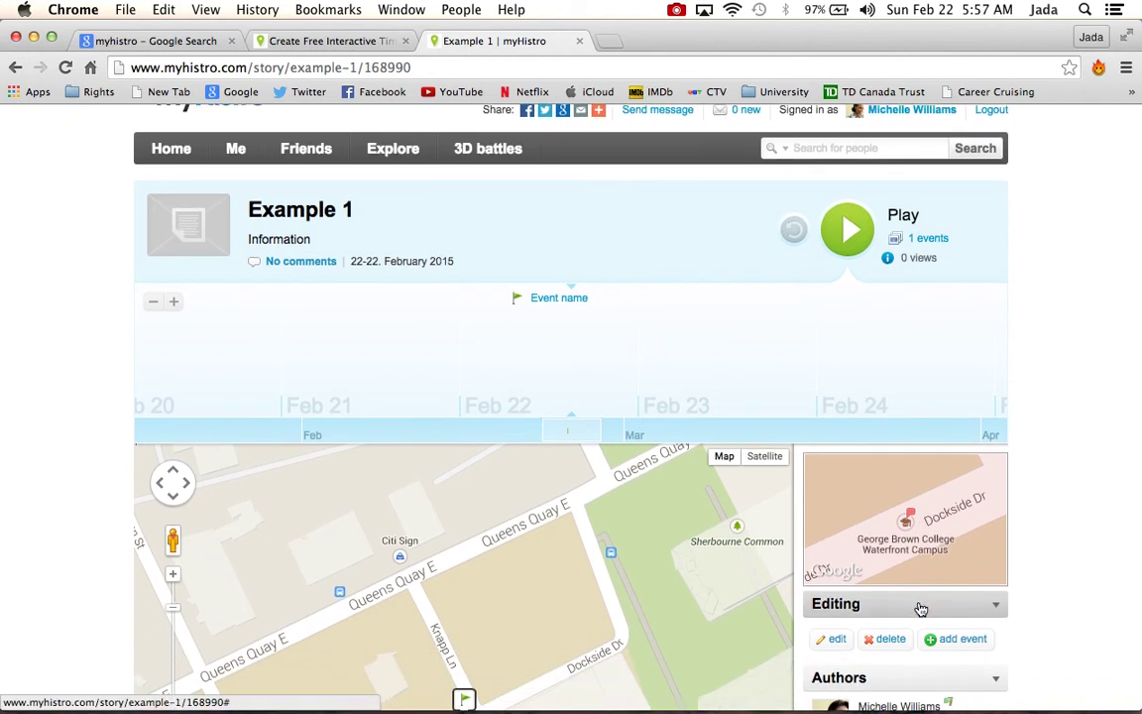
Return from the story page to the home dashboard and open the list of the account's own stories.
scroll(1043, 551, down, 10)
scroll(1042, 555, up, 12)
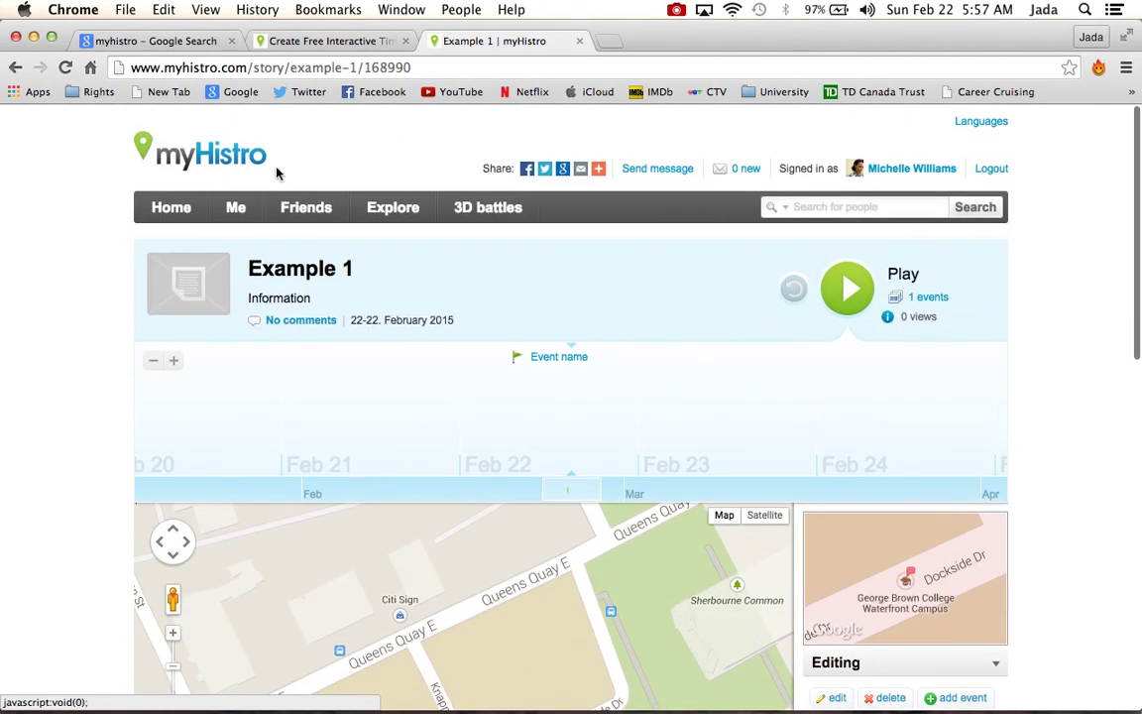
click(188, 215)
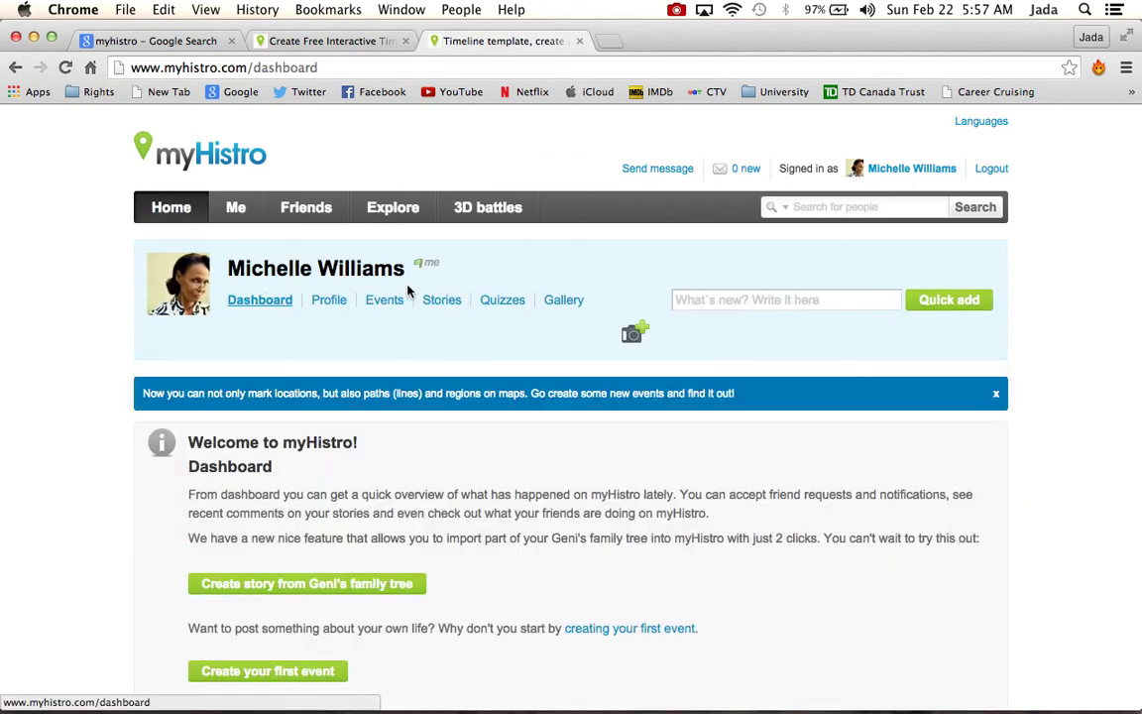
click(461, 308)
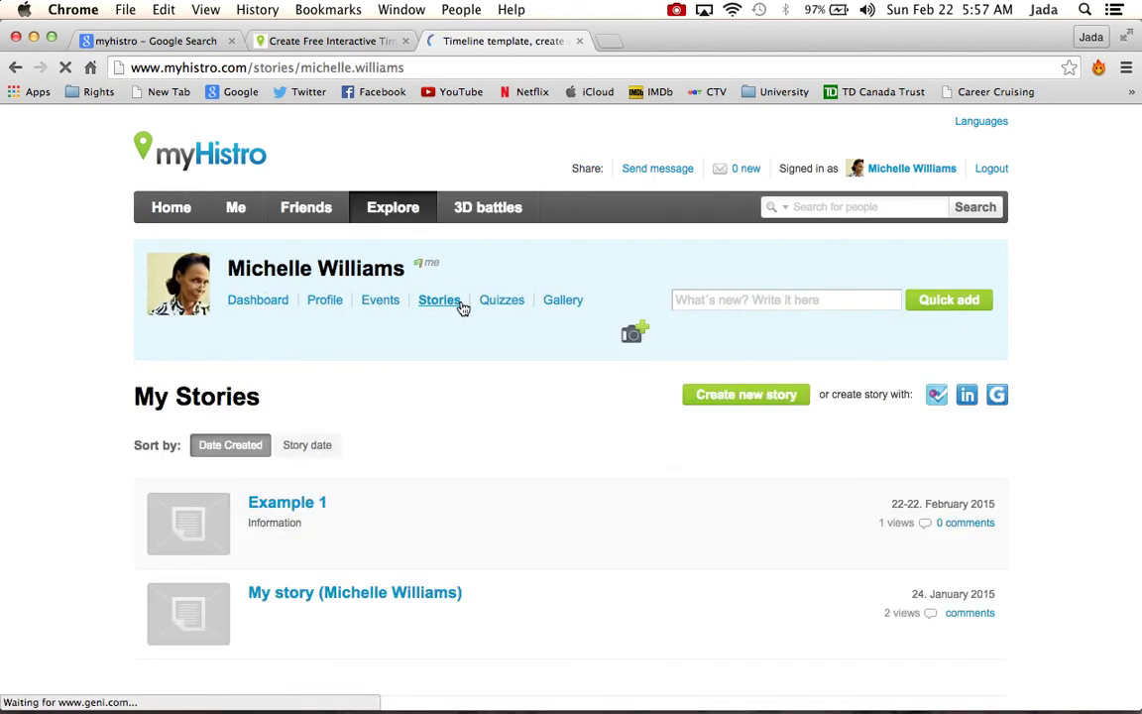
Open the story "Example 1" from the stories list and examine its event on the timeline and map.
mouse_move(232, 516)
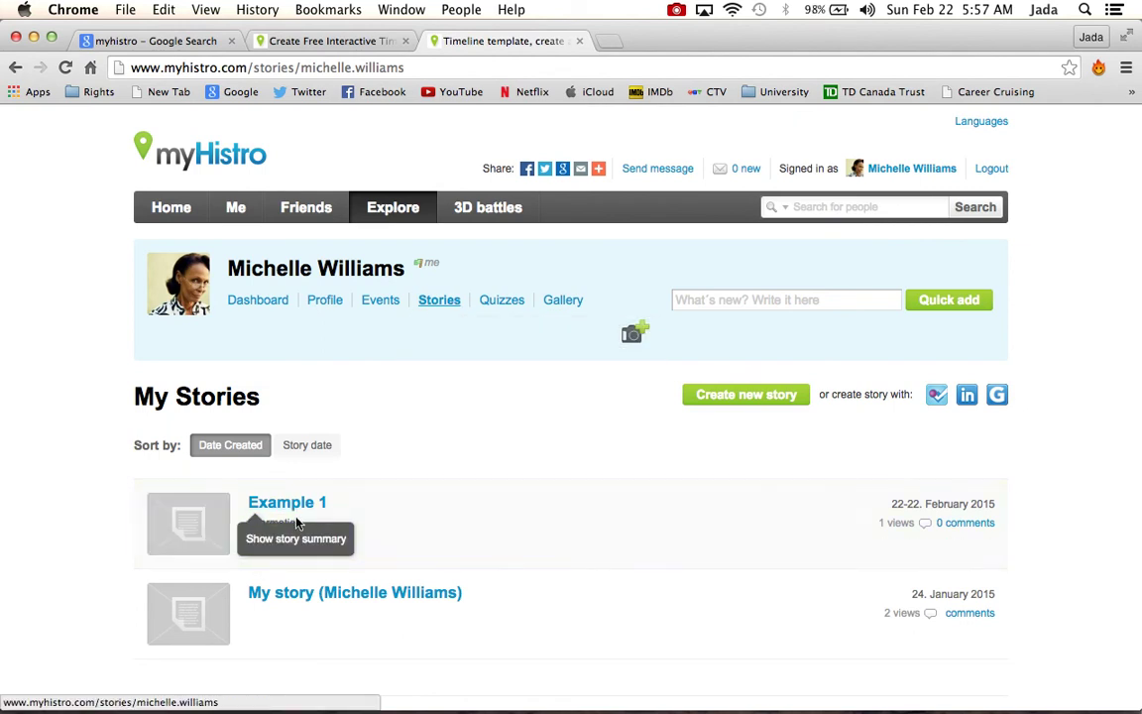
click(188, 526)
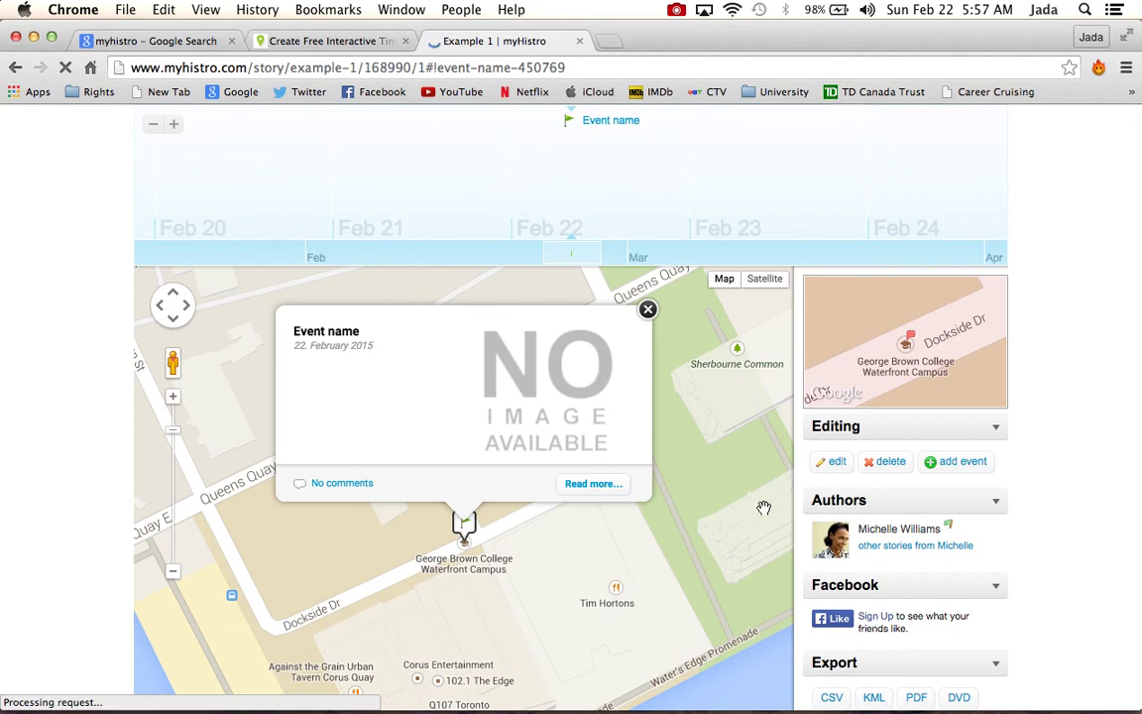
scroll(763, 507, down, 3)
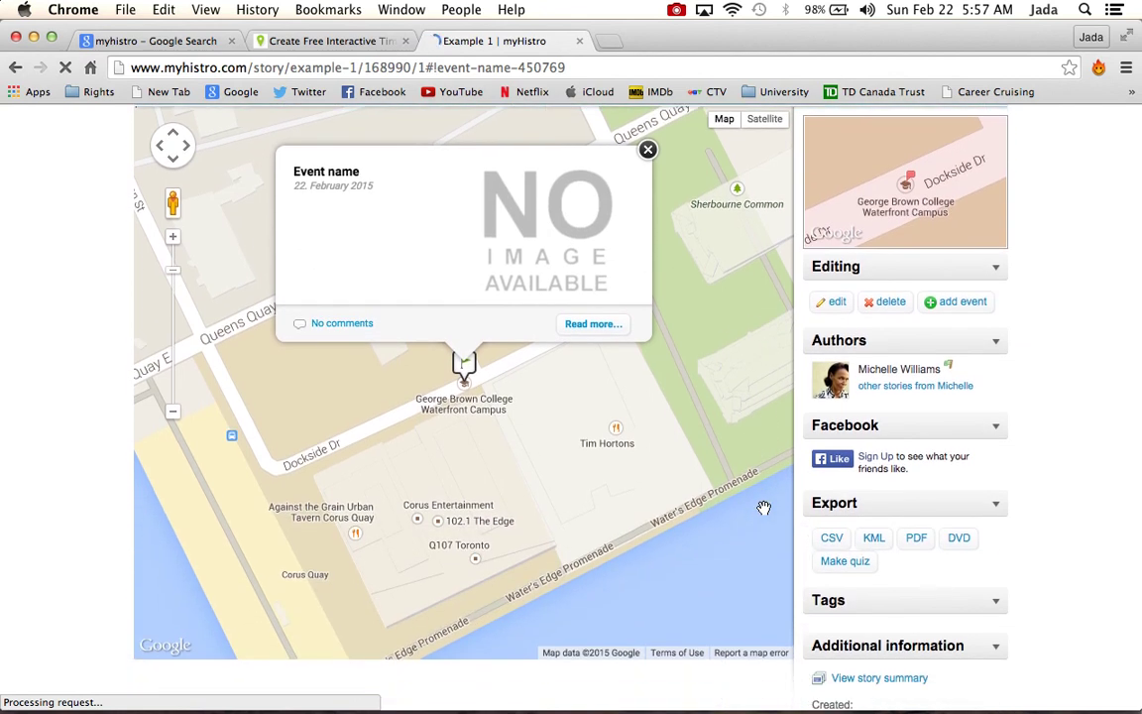
scroll(763, 508, up, 6)
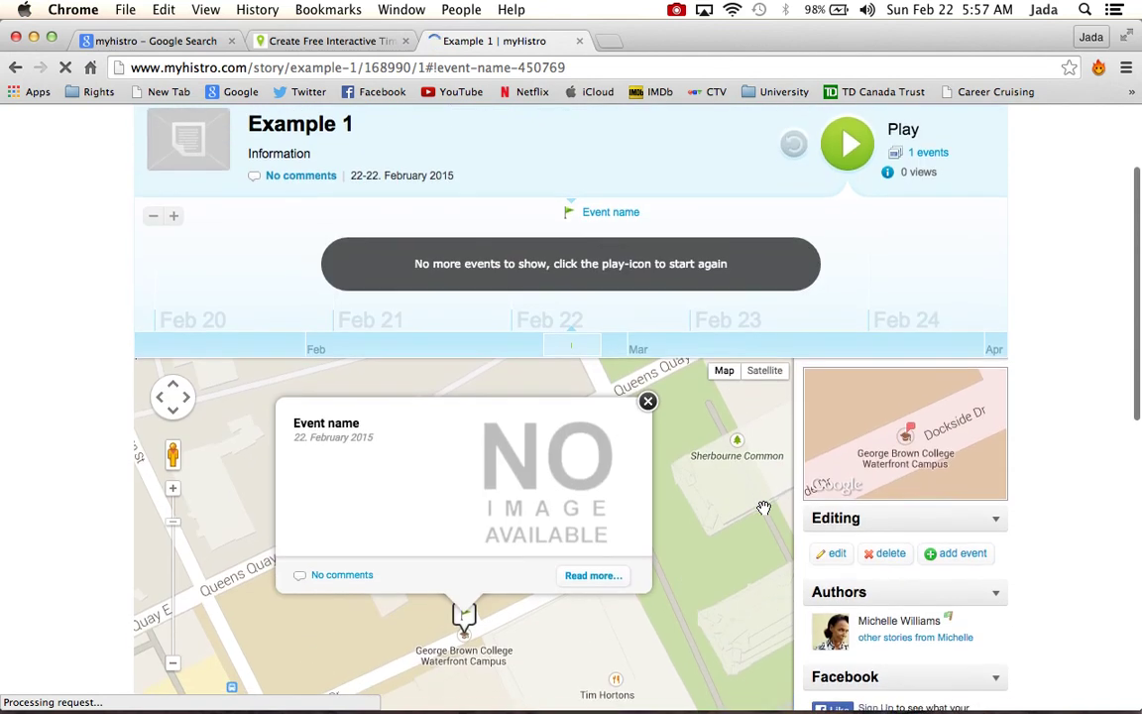